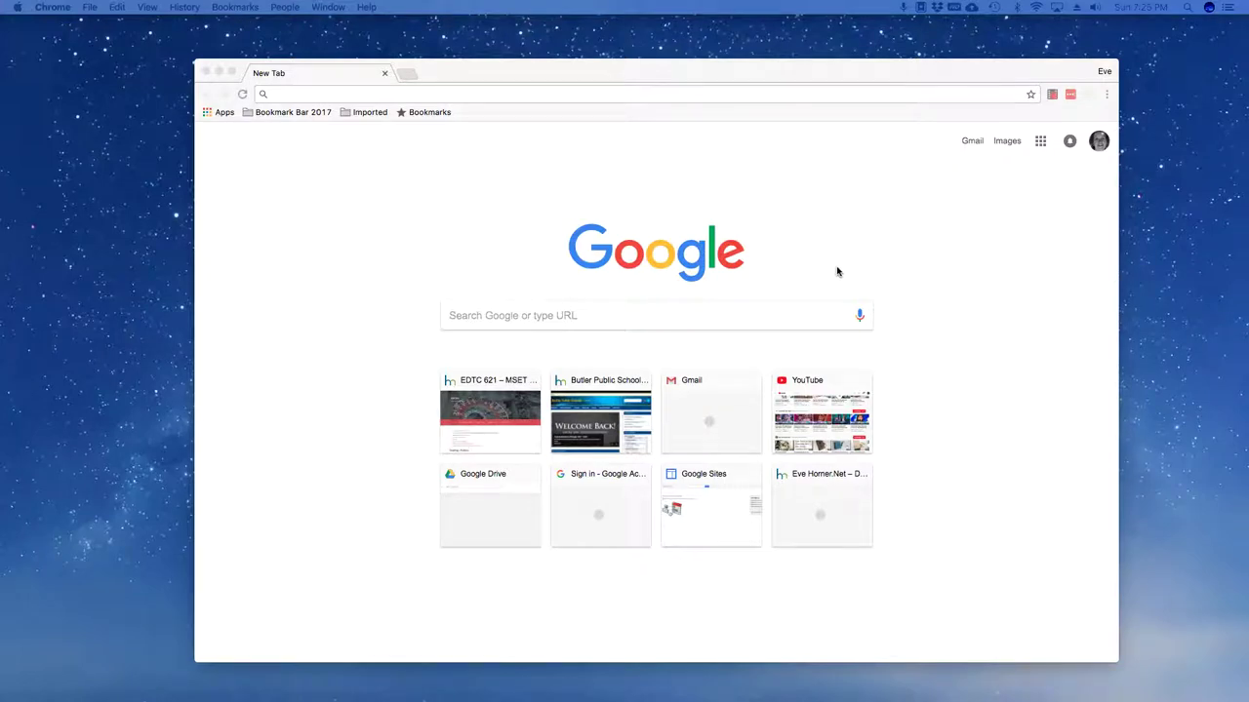
- Go to sites.google.com, switch to New Google Sites and open the MSET Sample Portfolio site for editing
left_click(597, 93)
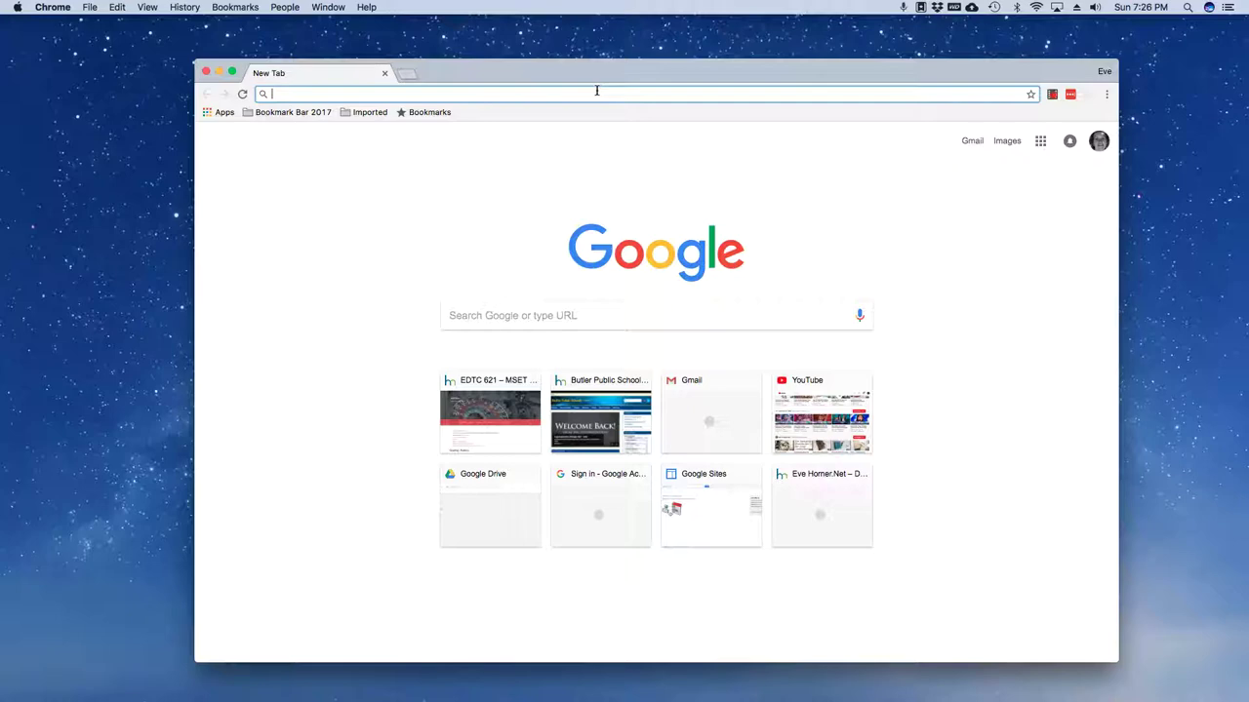
type("sites.google.com")
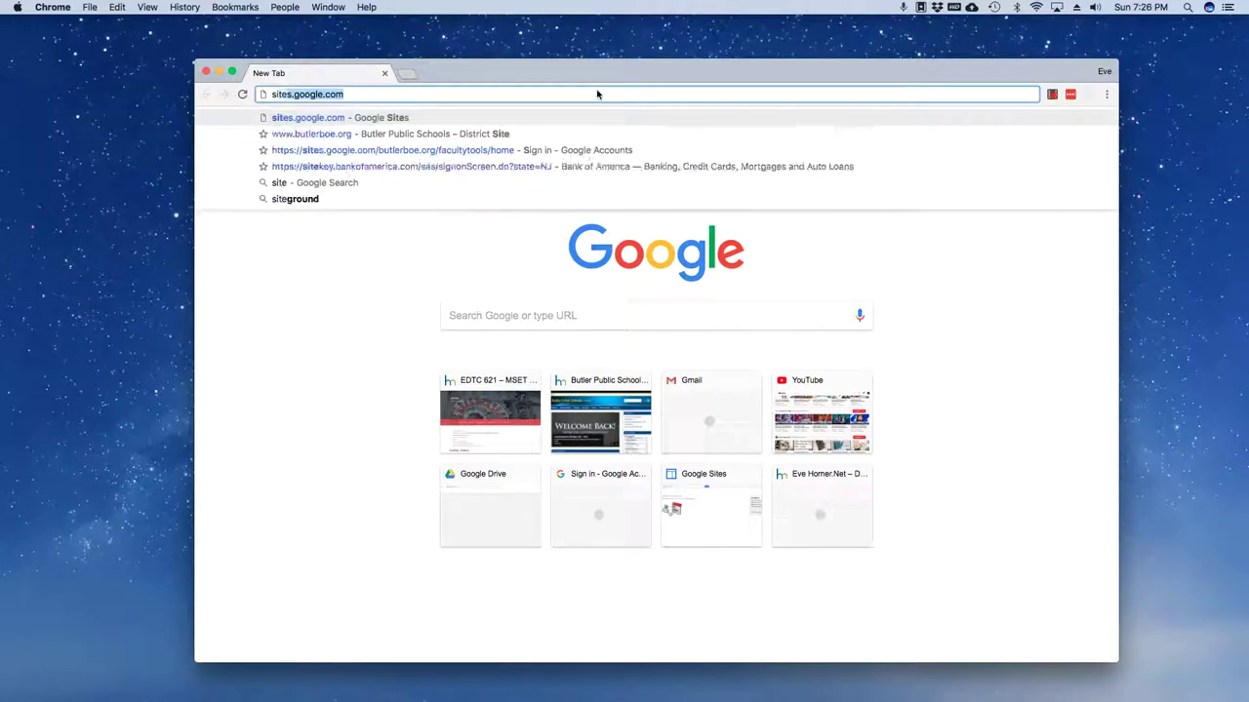
key("Return")
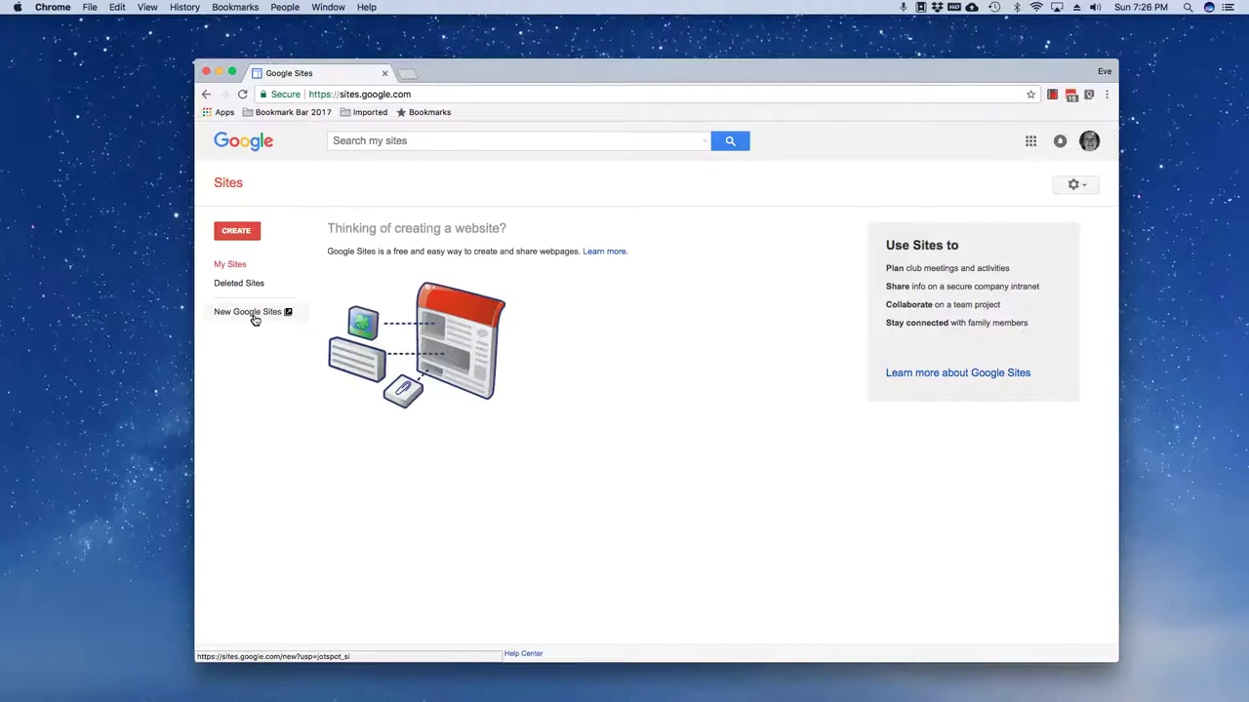
left_click(253, 314)
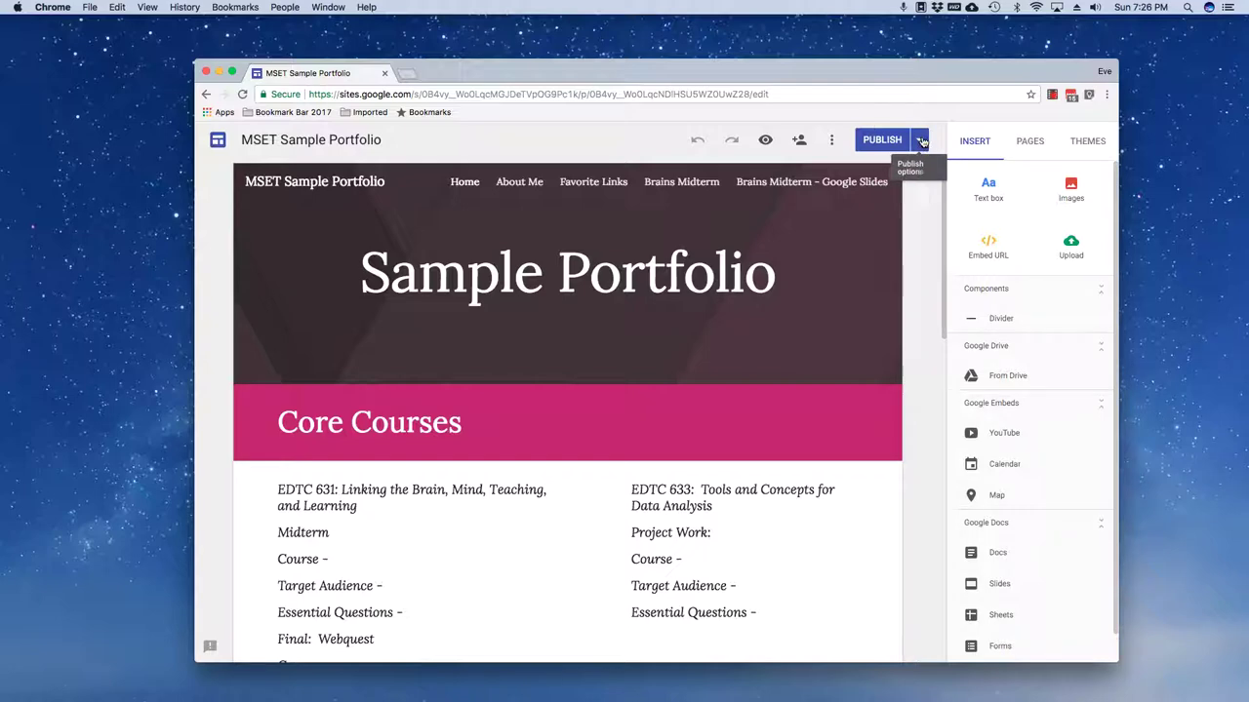
- View the published site and highlight the Course, Target Audience and Essential Questions lines below Midterm under EDTC 631
left_click(921, 141)
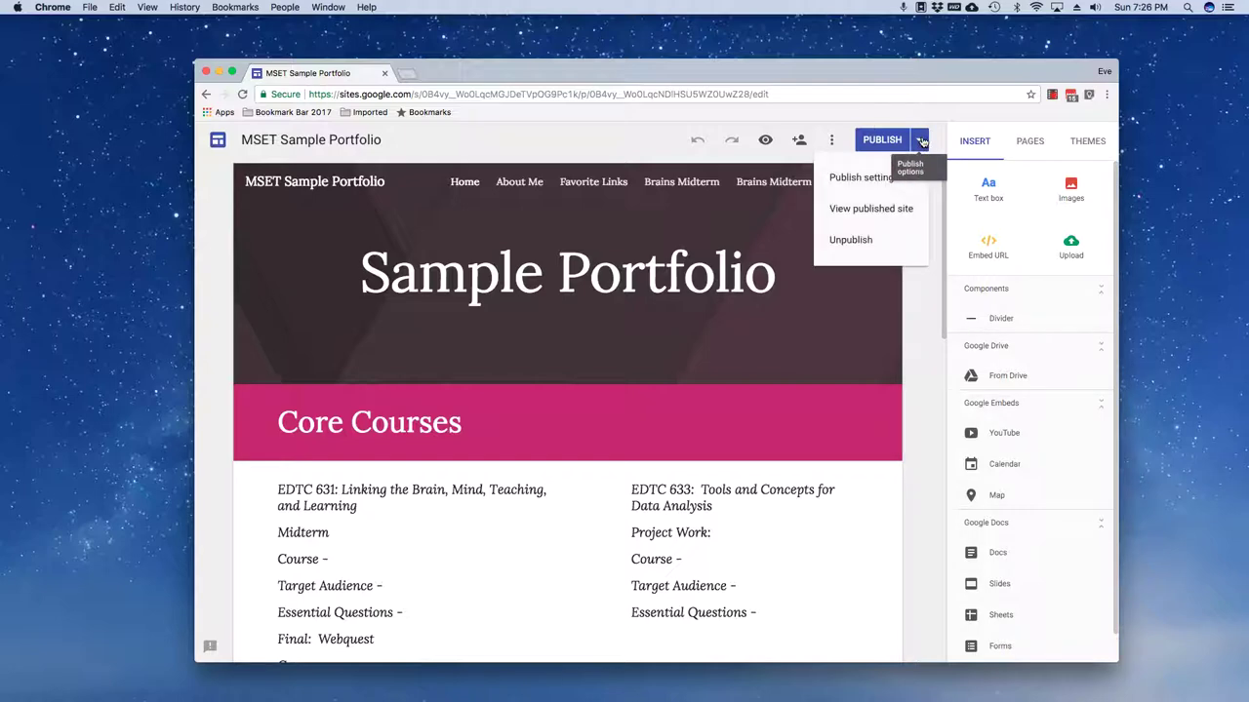
left_click(891, 213)
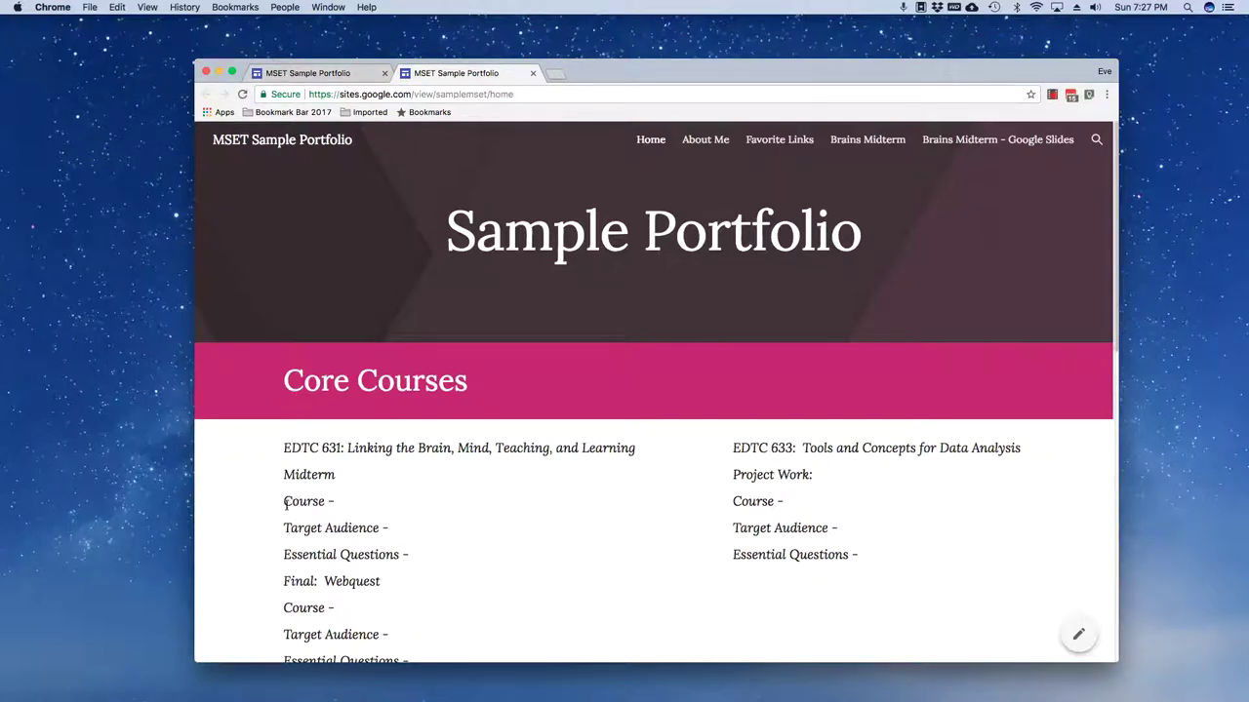
left_click_drag(284, 501, 408, 557)
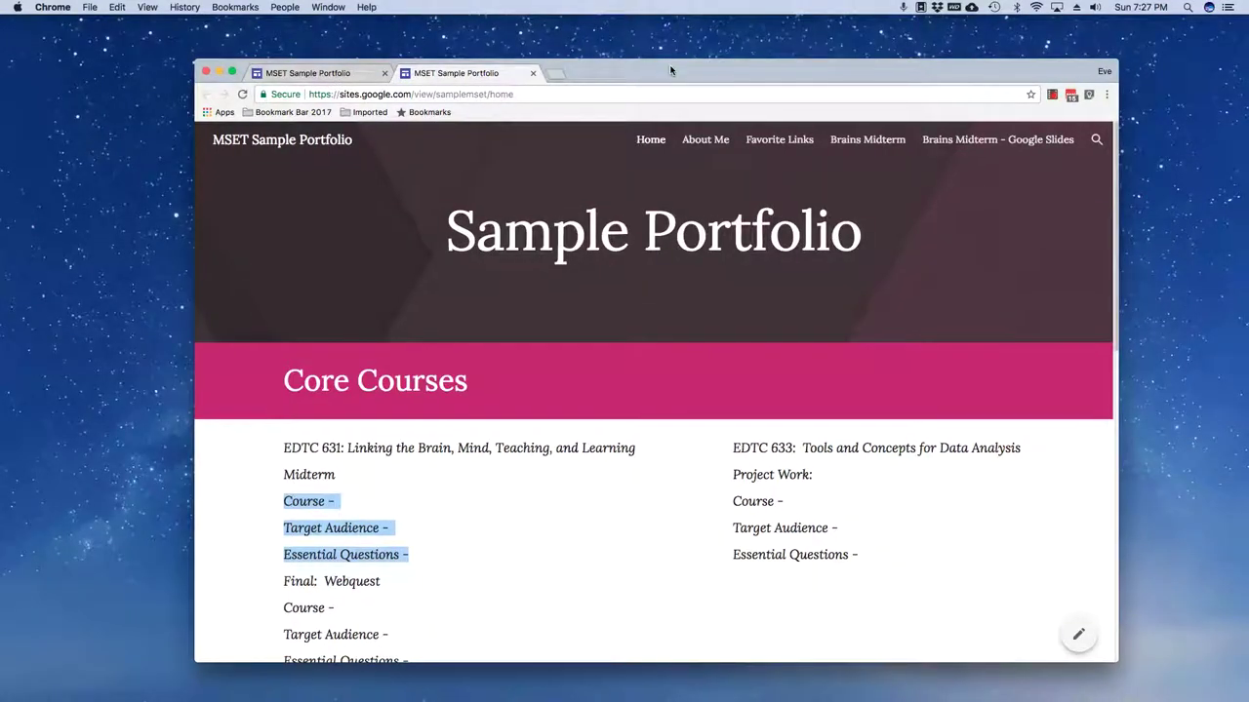
left_click_drag(670, 71, 665, 78)
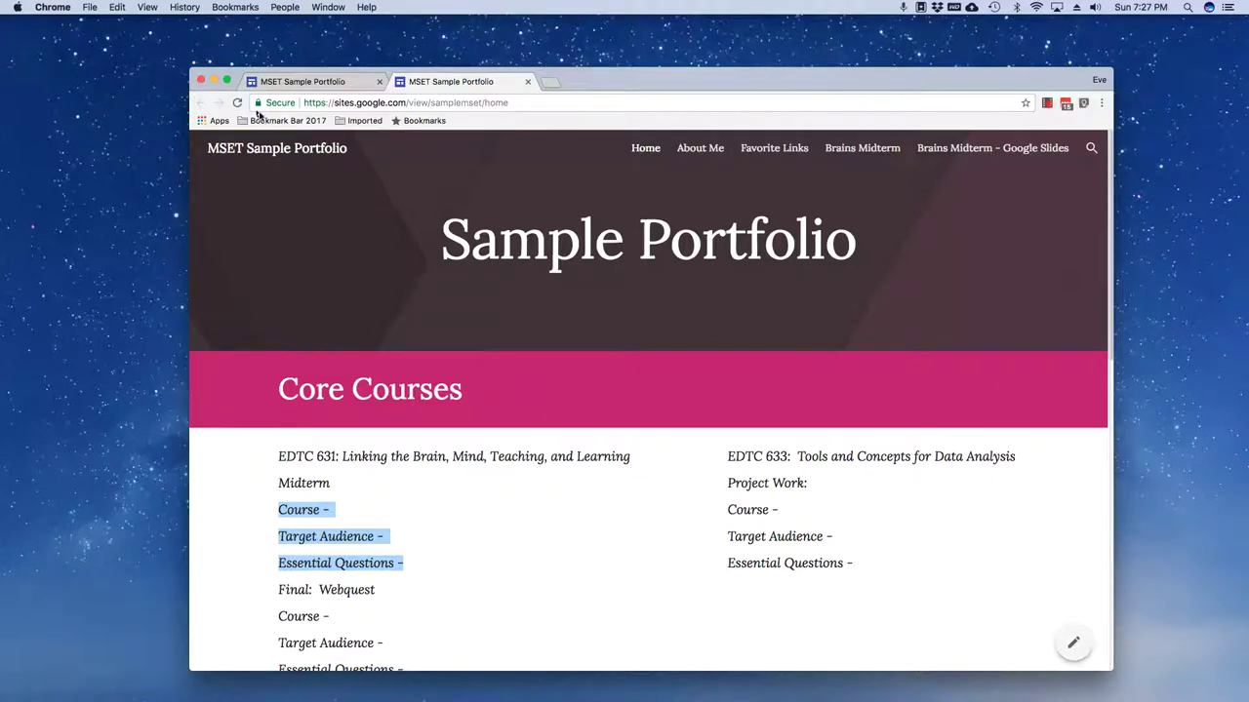
- Return to the site editor and delete the Course, Target Audience and Essential Questions lines below Midterm under EDTC 631
left_click(275, 83)
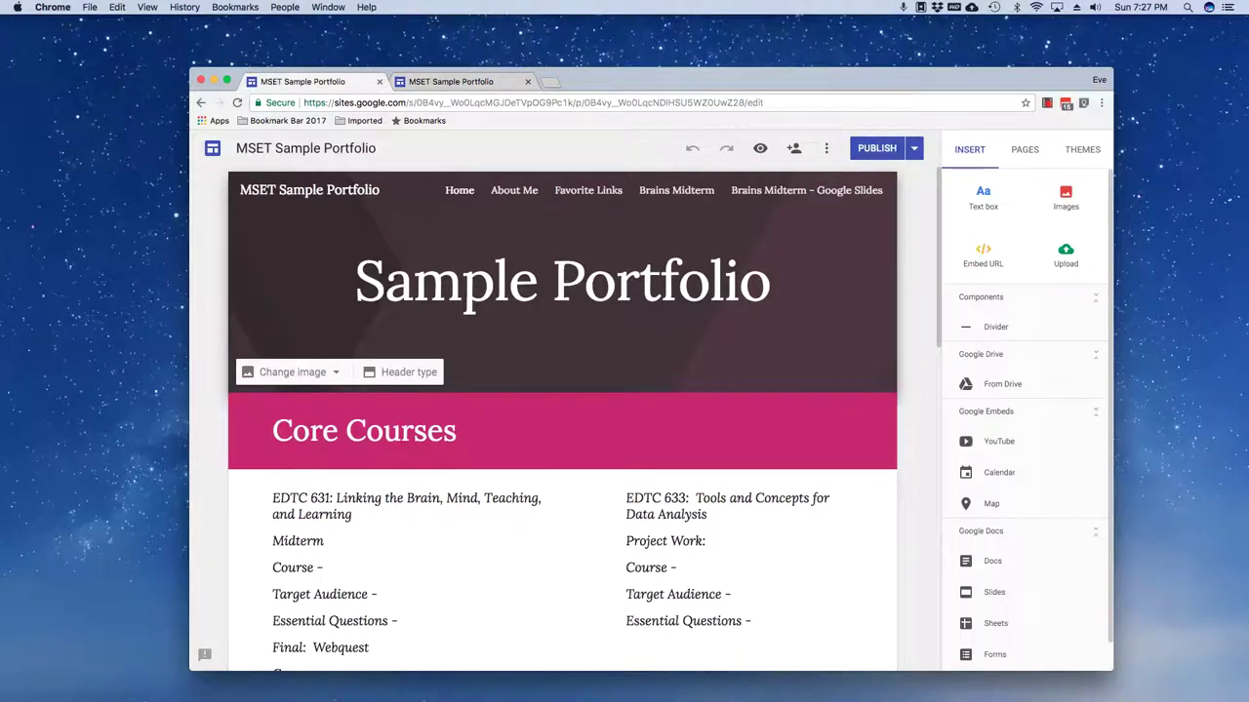
left_click_drag(272, 566, 384, 610)
key("BackSpace")
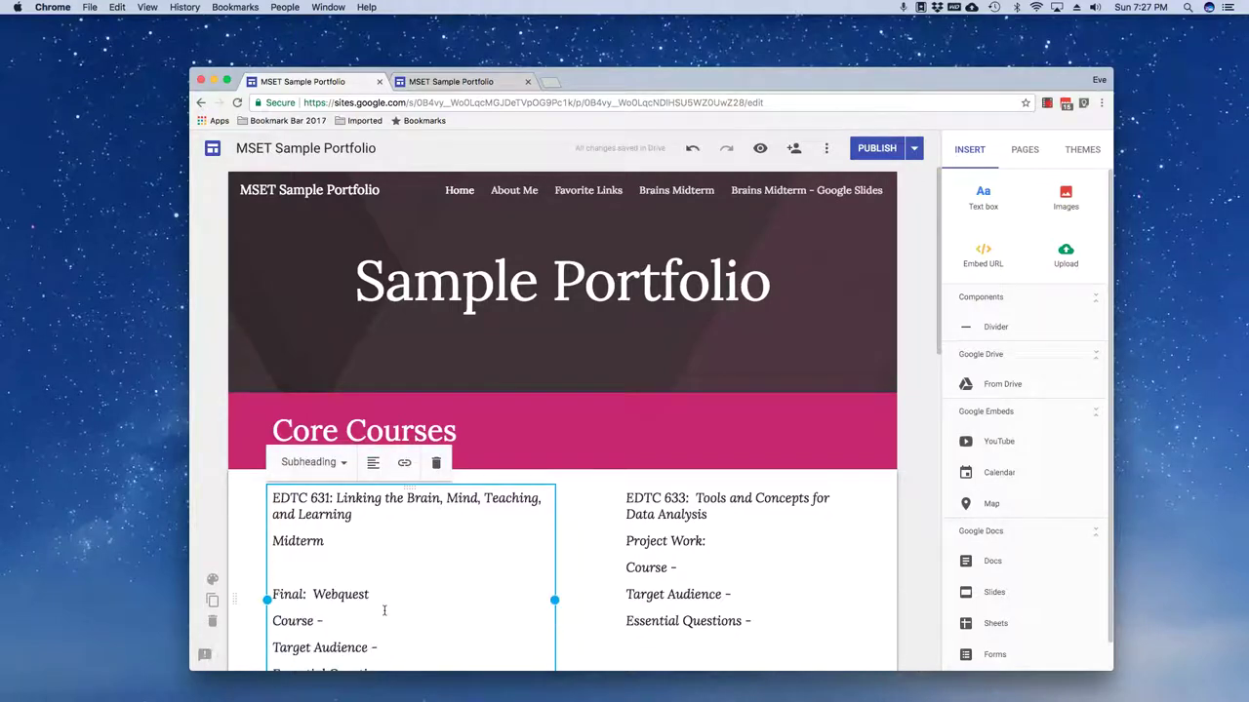
key("BackSpace")
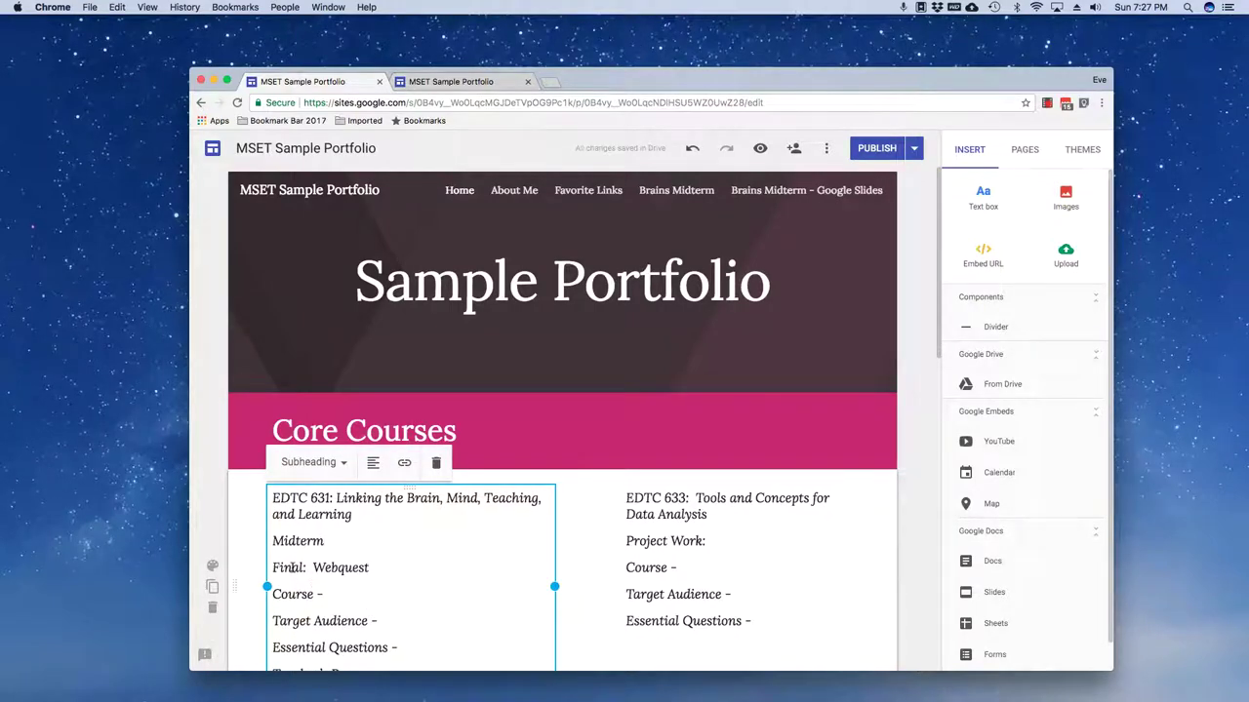
scroll(306, 593, "down", 1)
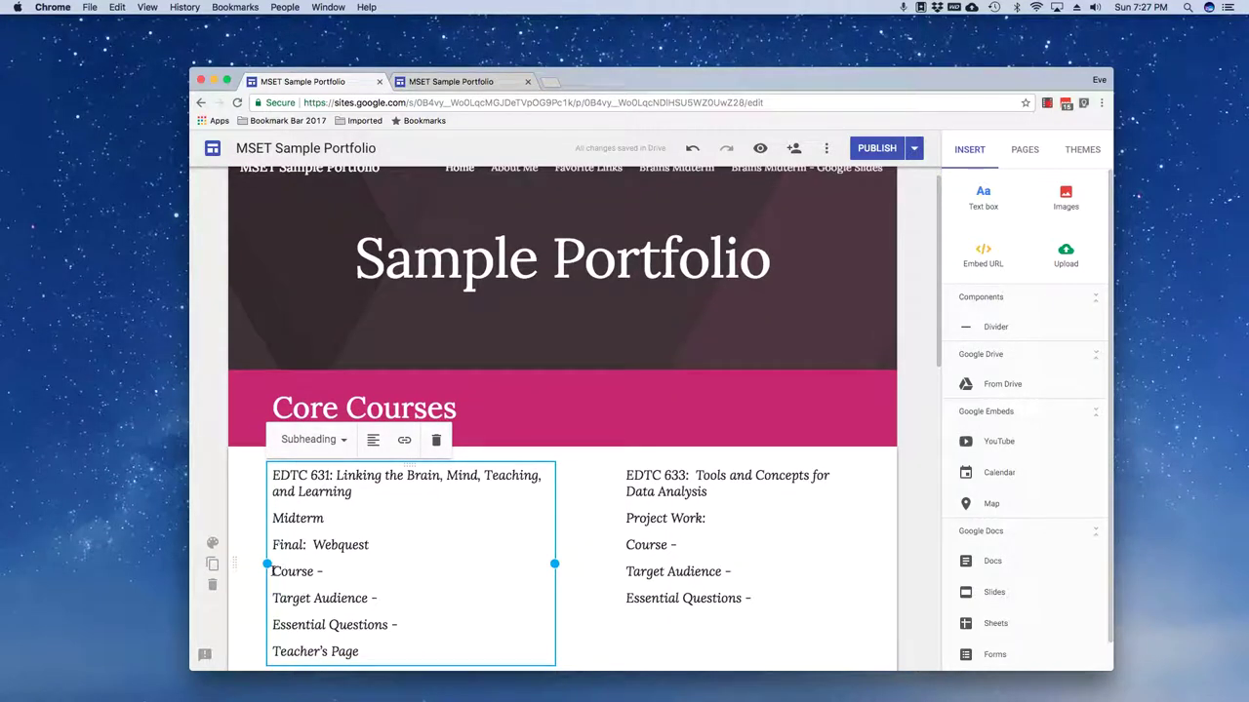
left_click_drag(273, 572, 372, 653)
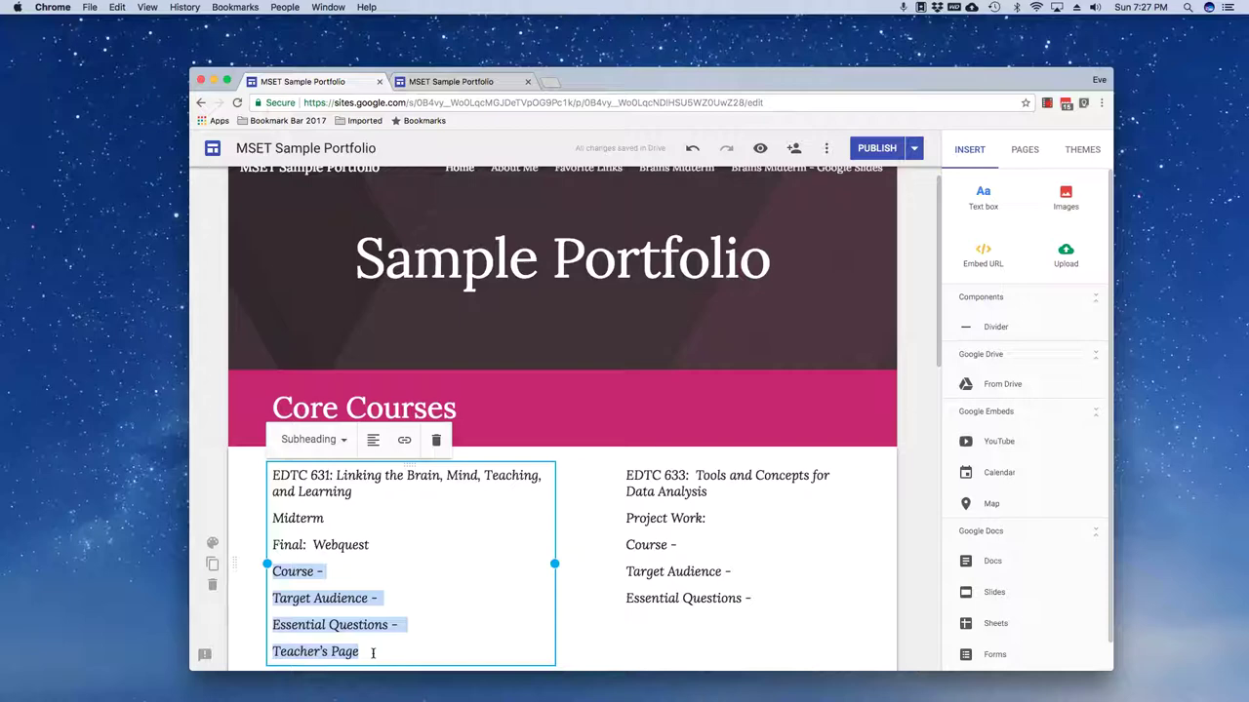
left_click(331, 517)
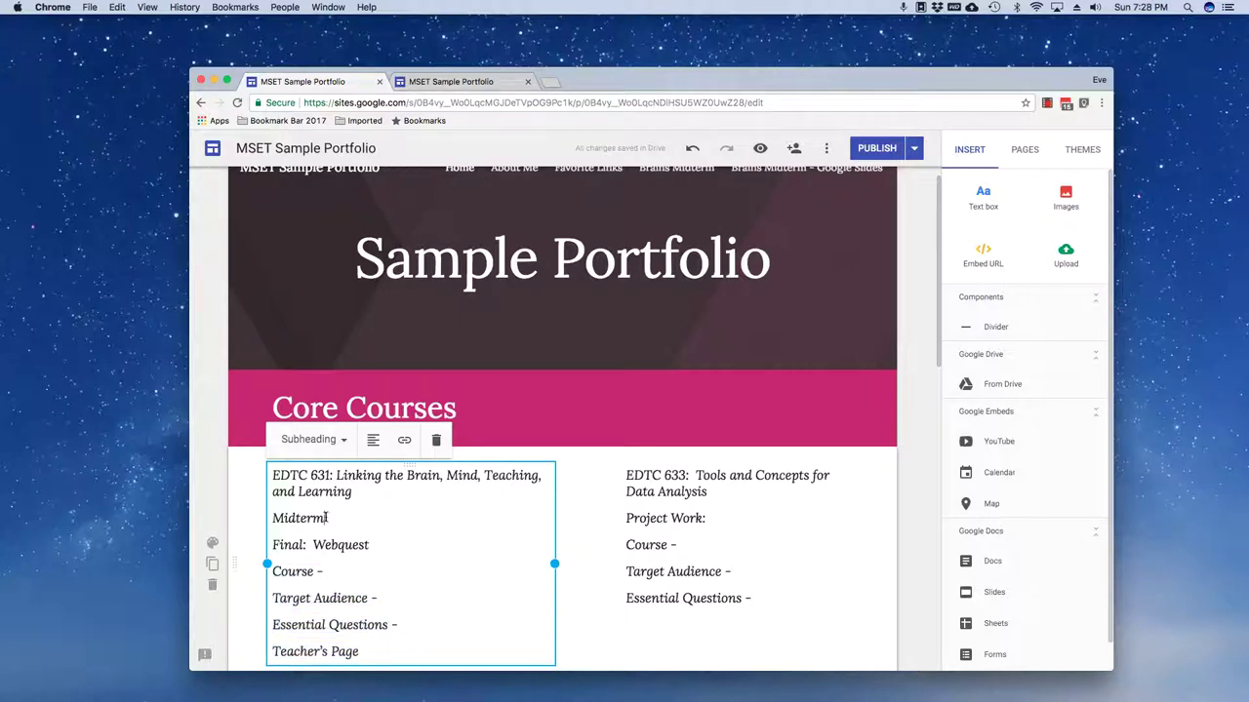
left_click_drag(327, 518, 272, 518)
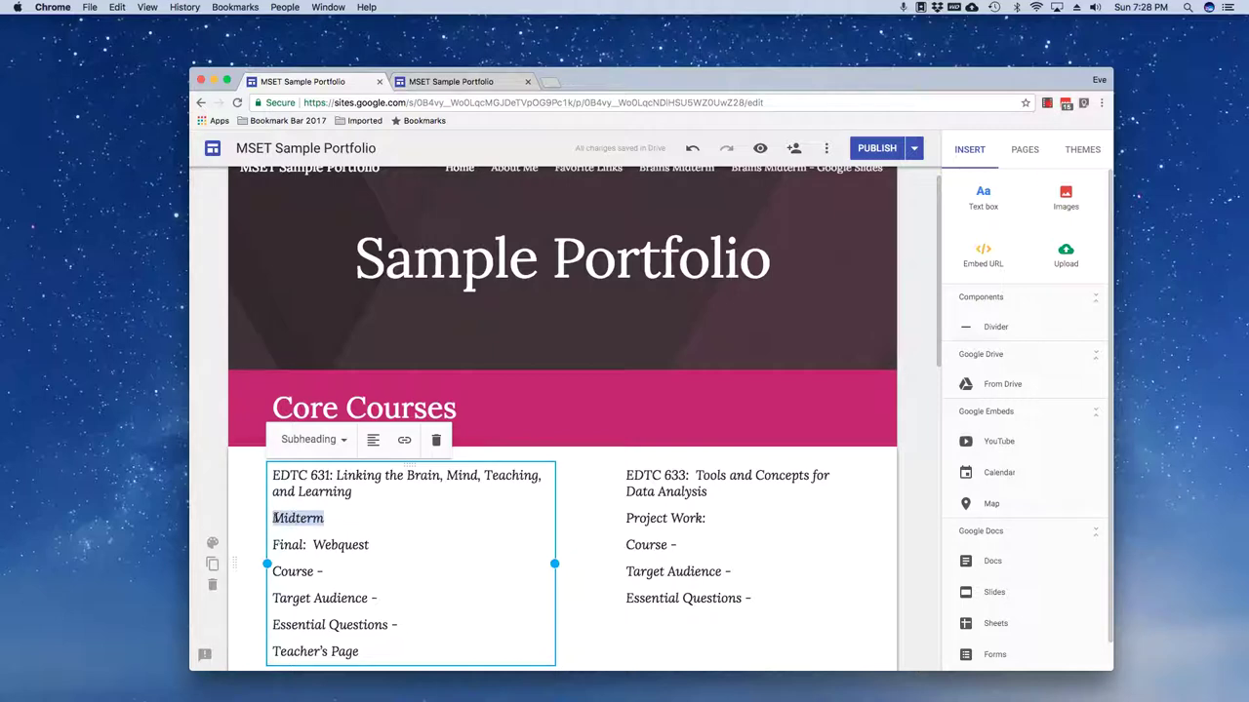
left_click(337, 518)
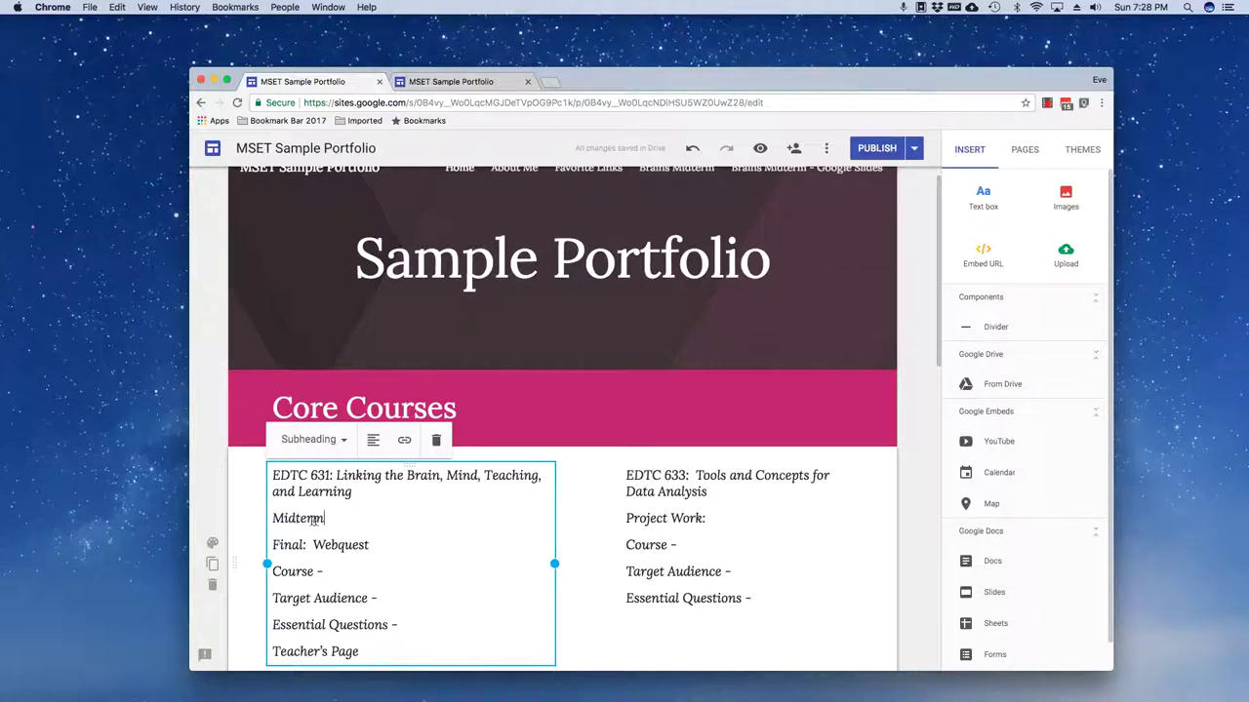
- Link the word Midterm under EDTC 631 to the site page Brains Midterm
left_click_drag(325, 518, 273, 518)
left_click(406, 441)
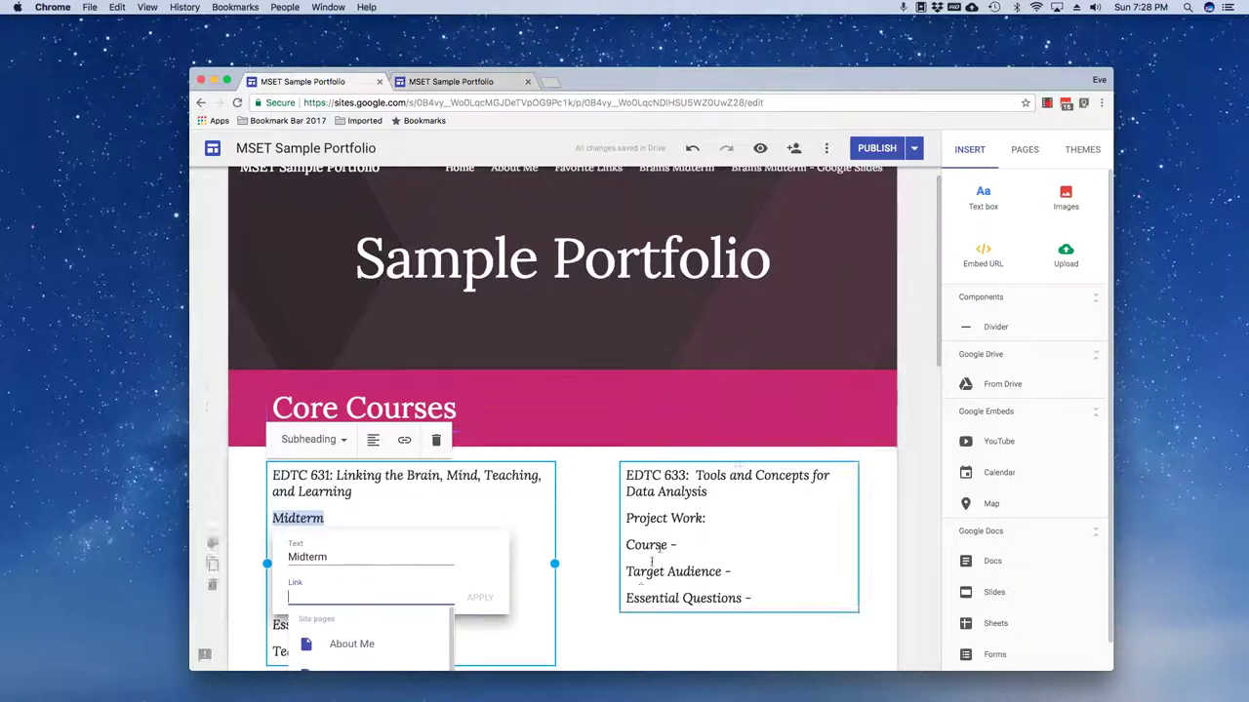
scroll(652, 562, "down", 3)
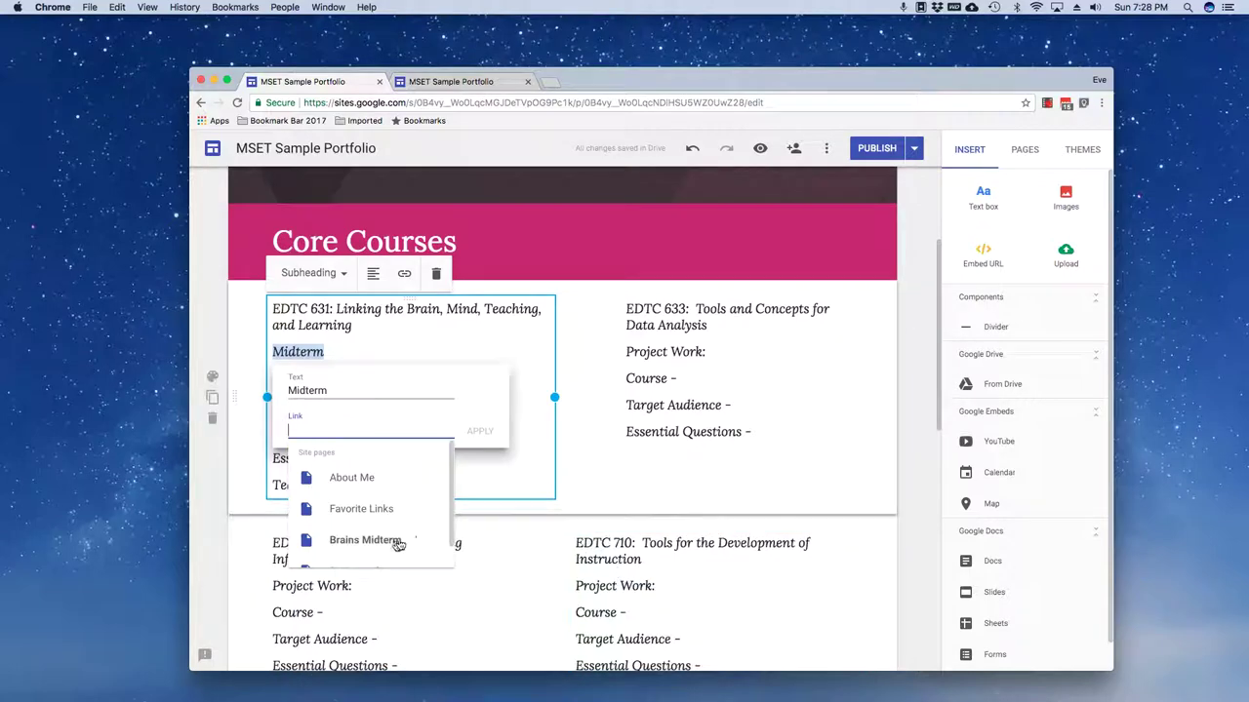
scroll(402, 522, "down", 1)
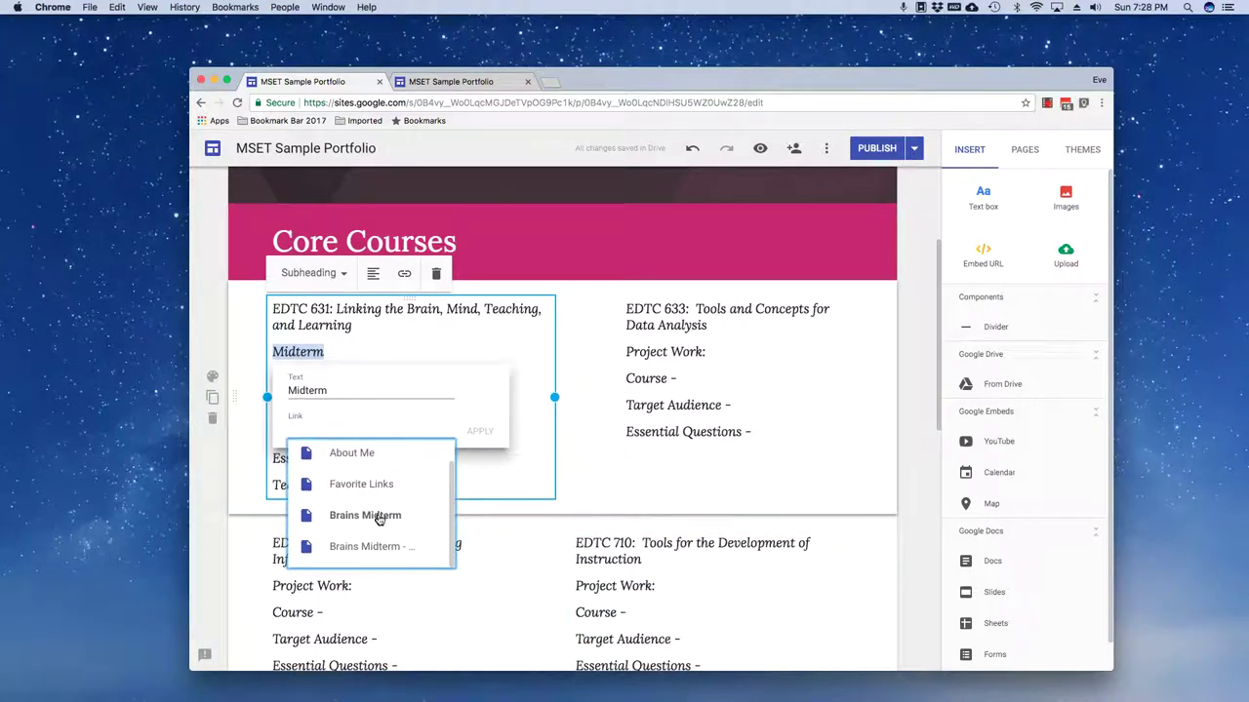
left_click(378, 517)
left_click(482, 431)
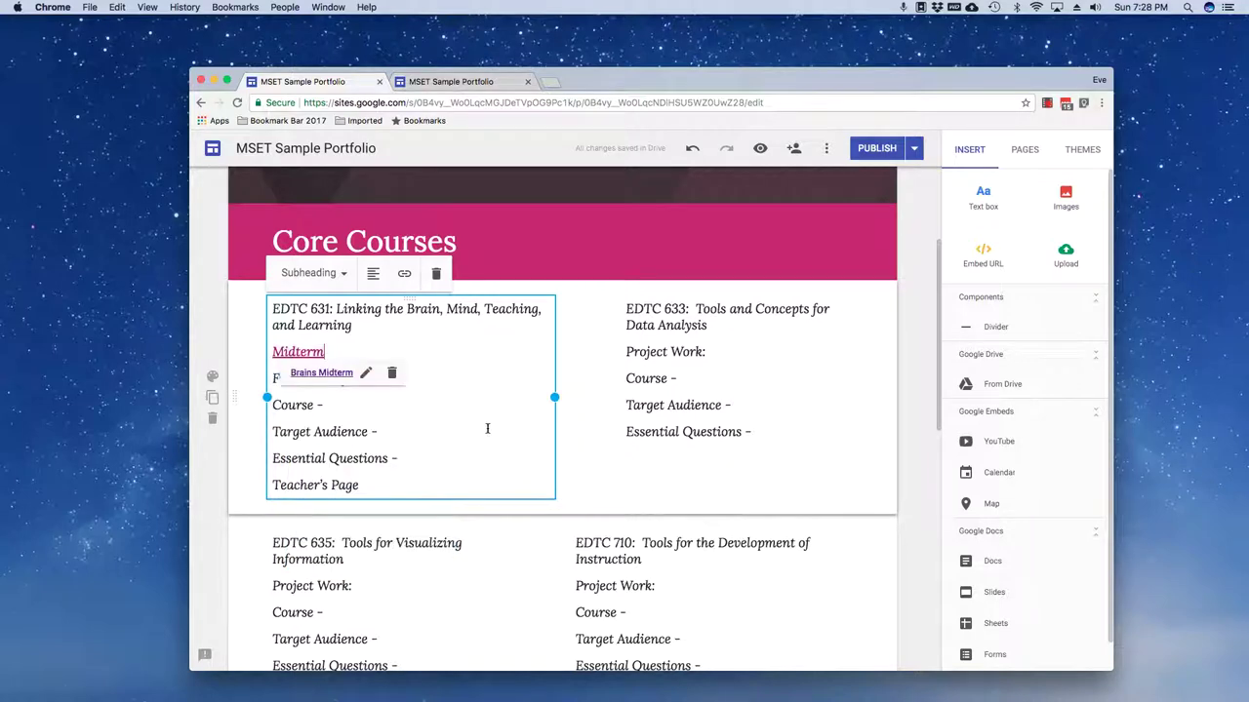
- Publish the updated site and open its published version
left_click(876, 154)
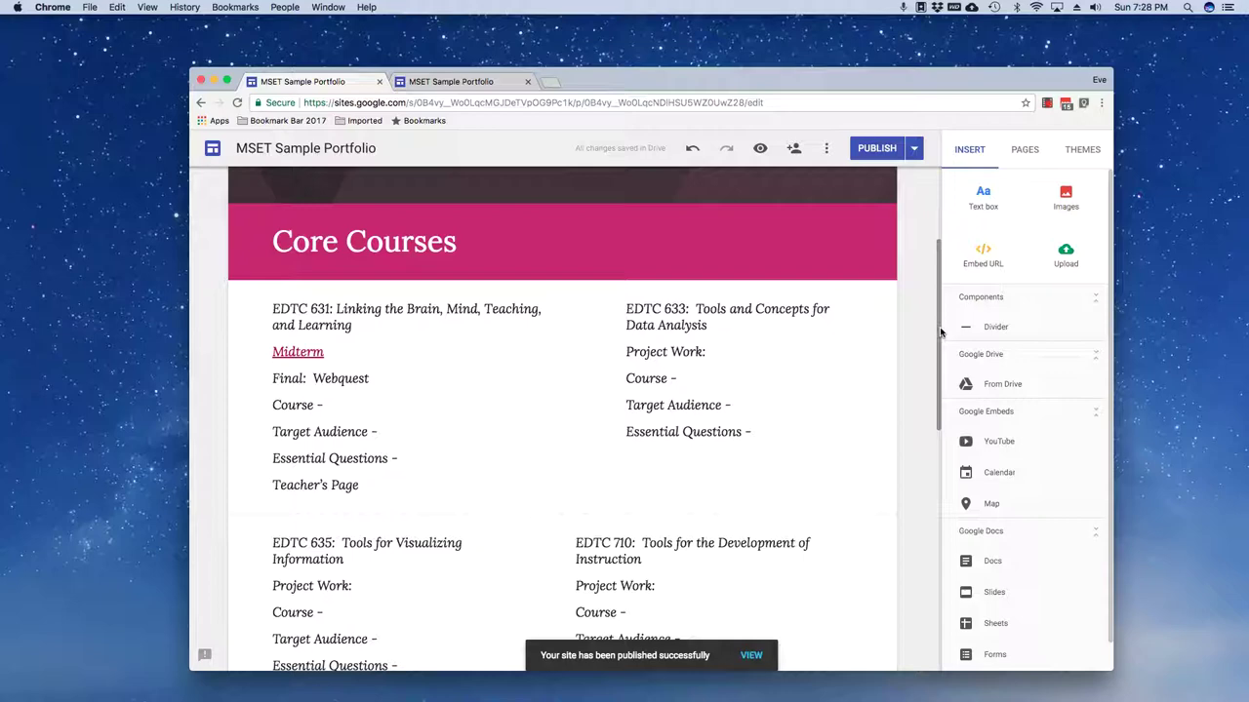
left_click_drag(940, 333, 938, 250)
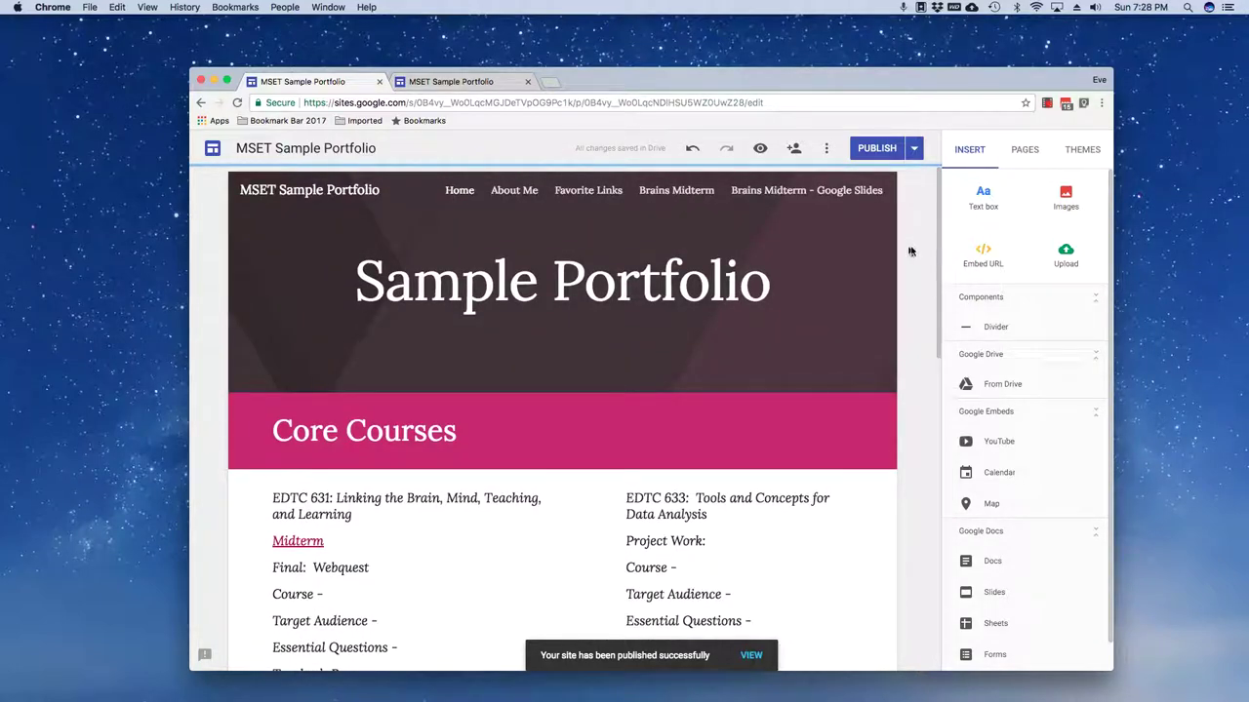
left_click(914, 149)
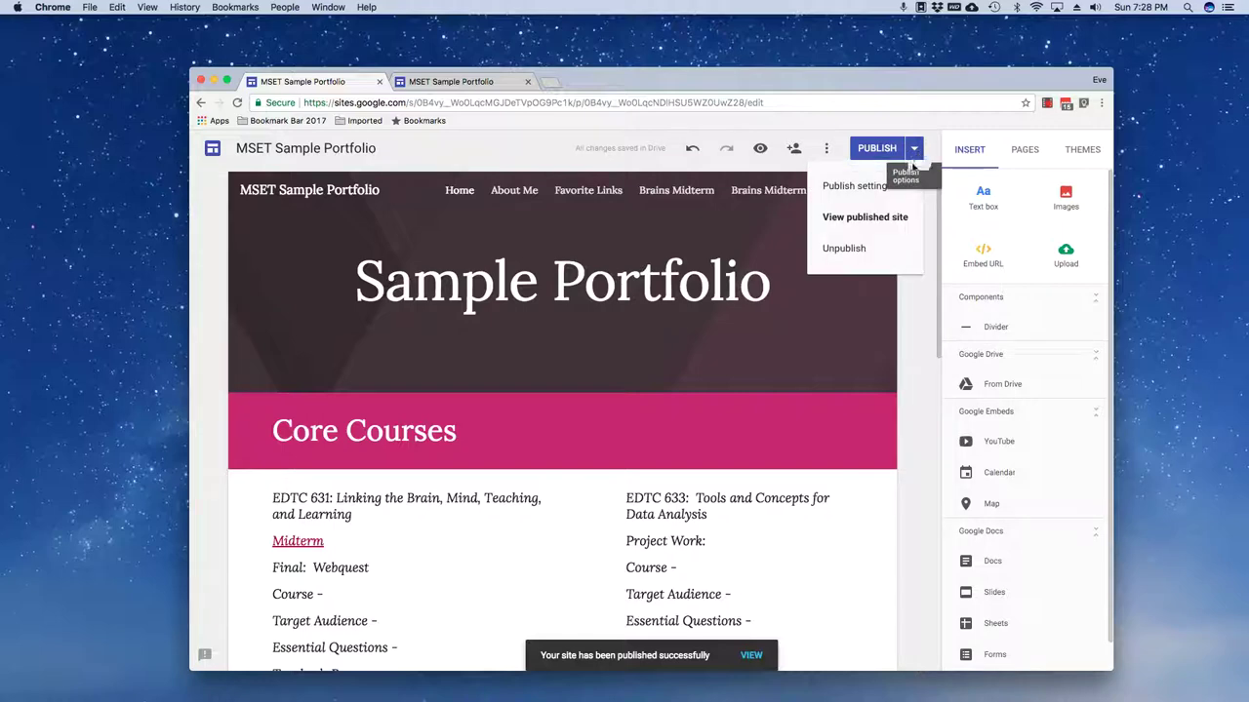
left_click(865, 217)
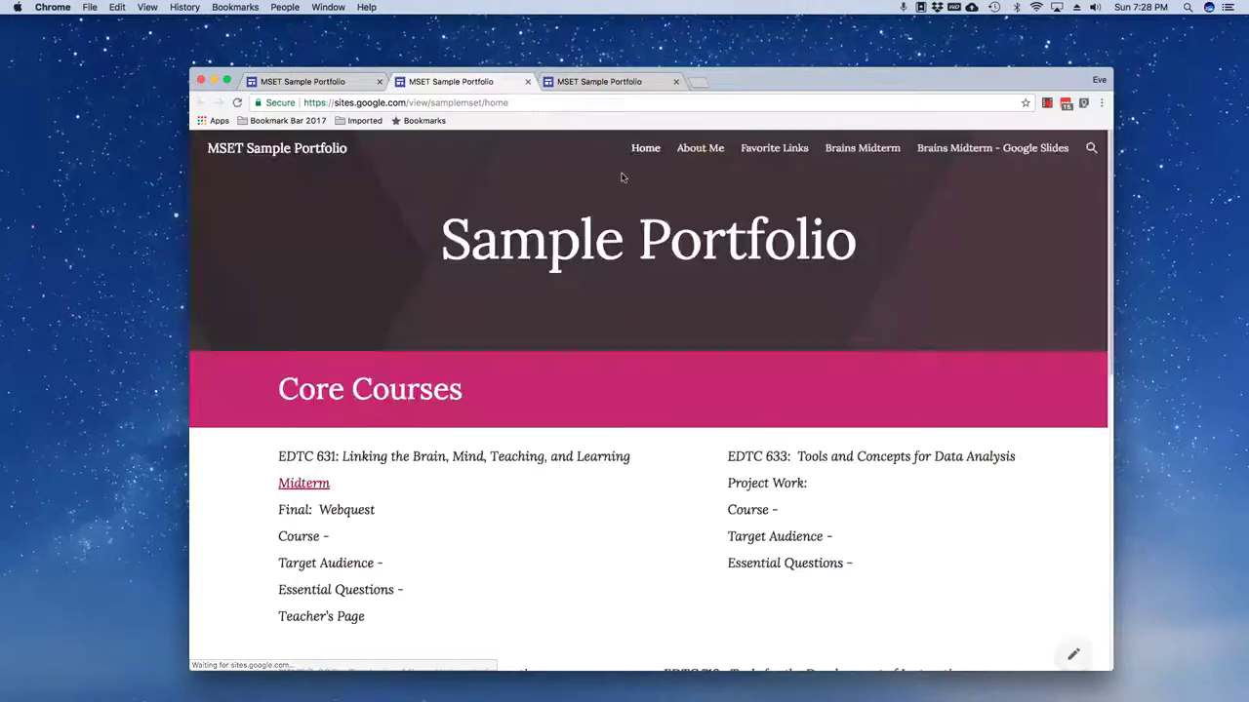
- Follow the Midterm link on the published home page and examine the Brains Midterm page, highlighting its course, audience and essential question details
left_click(314, 485)
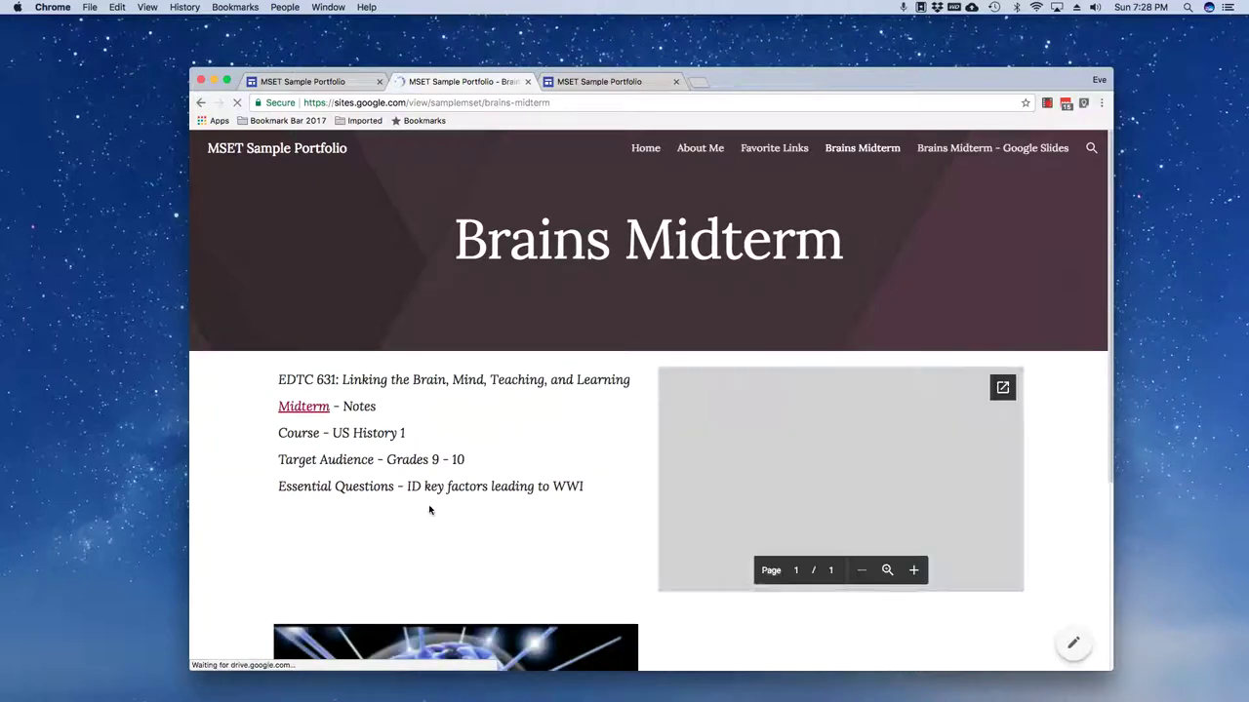
scroll(600, 528, "down", 4)
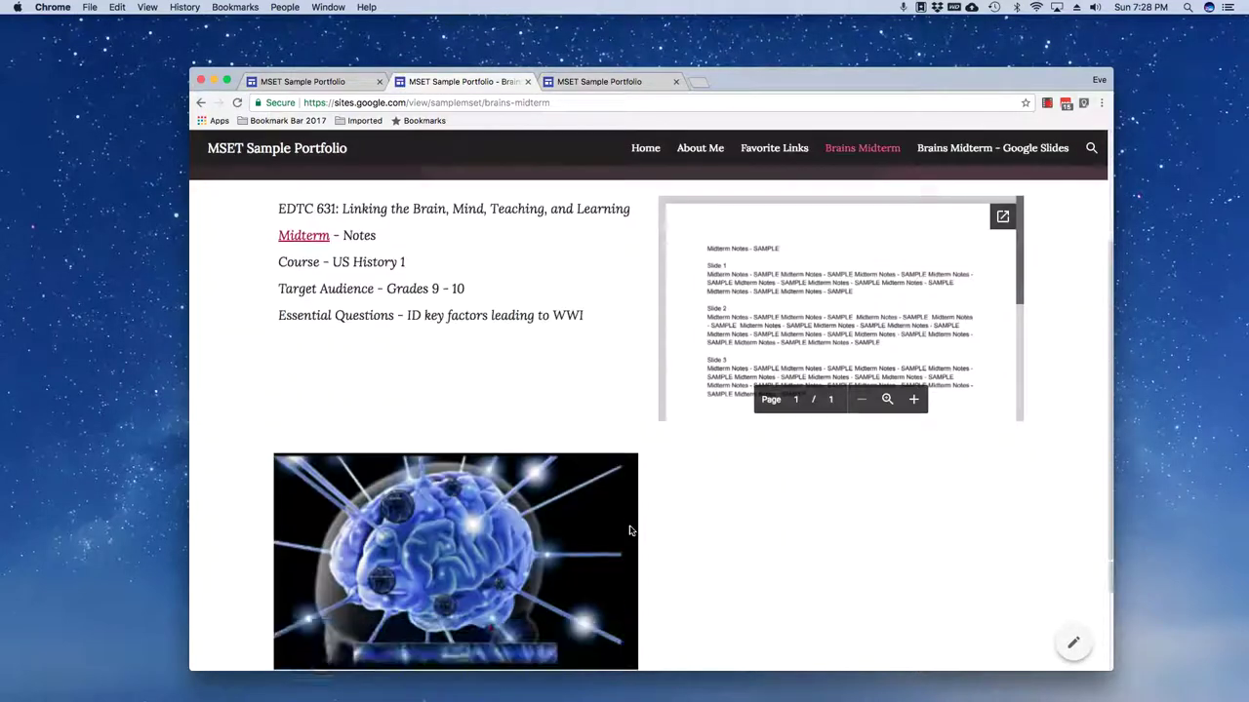
scroll(630, 531, "down", 2)
scroll(629, 531, "up", 5)
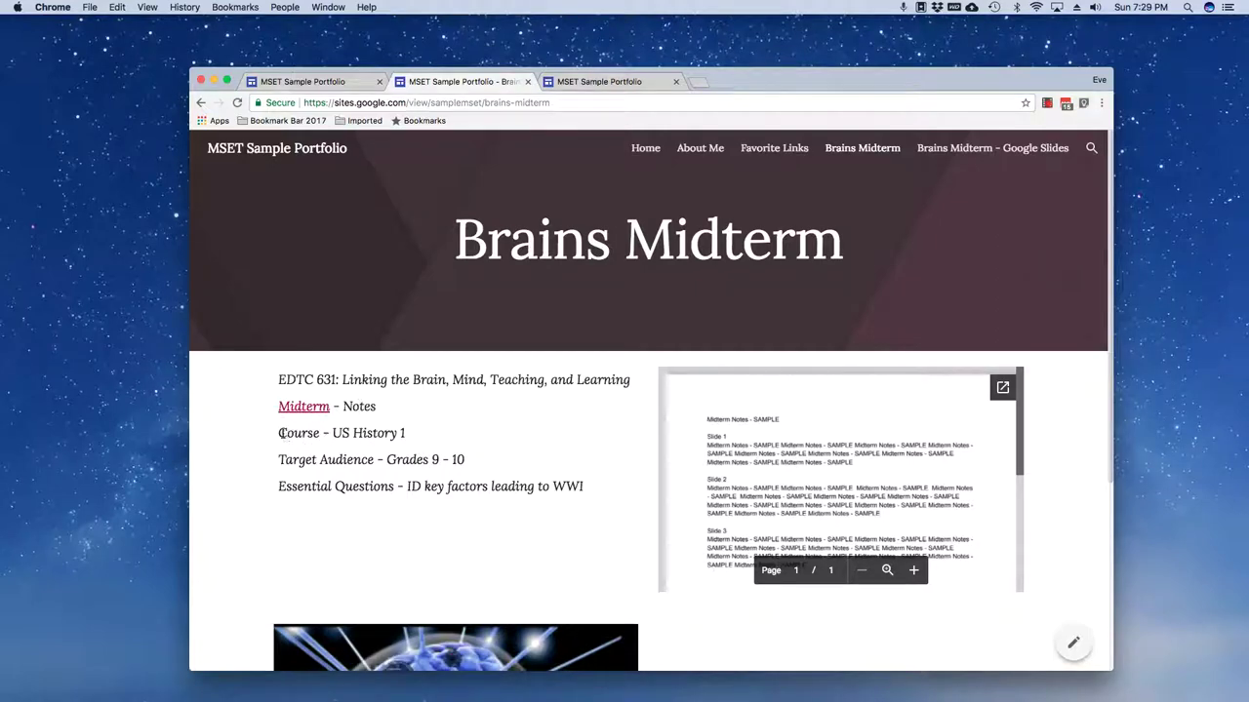
left_click_drag(281, 433, 628, 501)
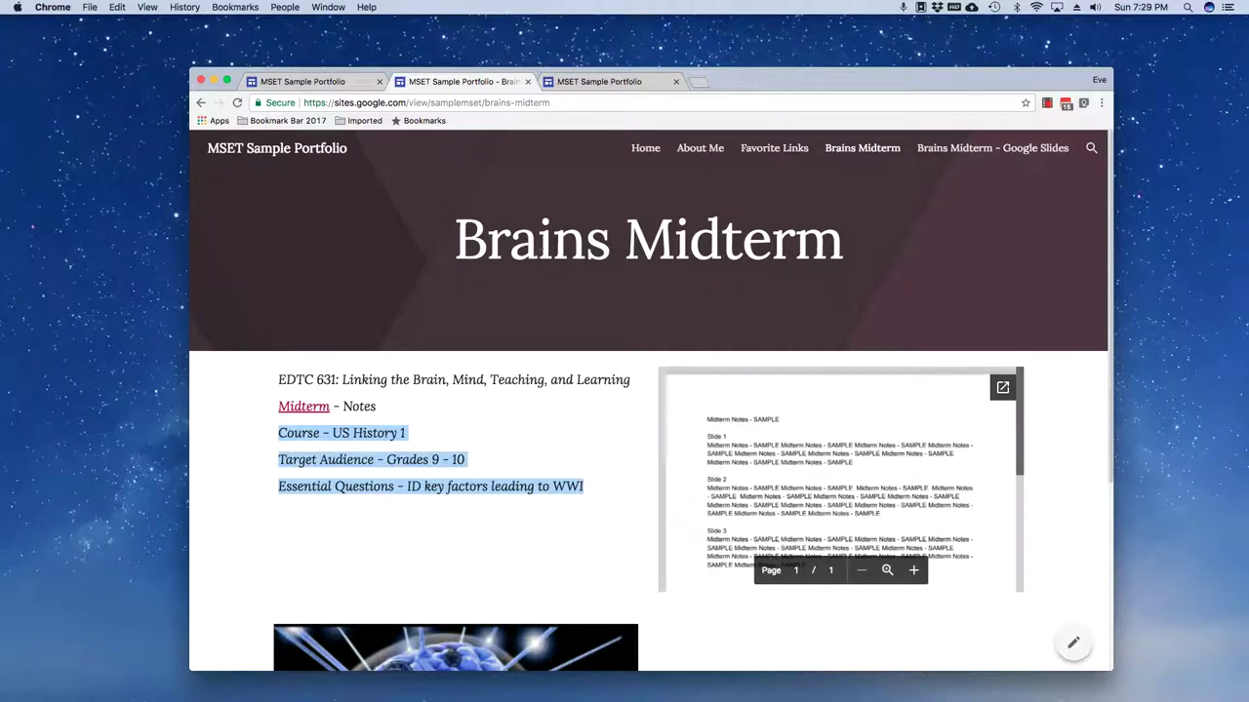
- Back in the editor, open the Brains Midterm page and delete all text lines below the EDTC 631 heading
left_click(527, 82)
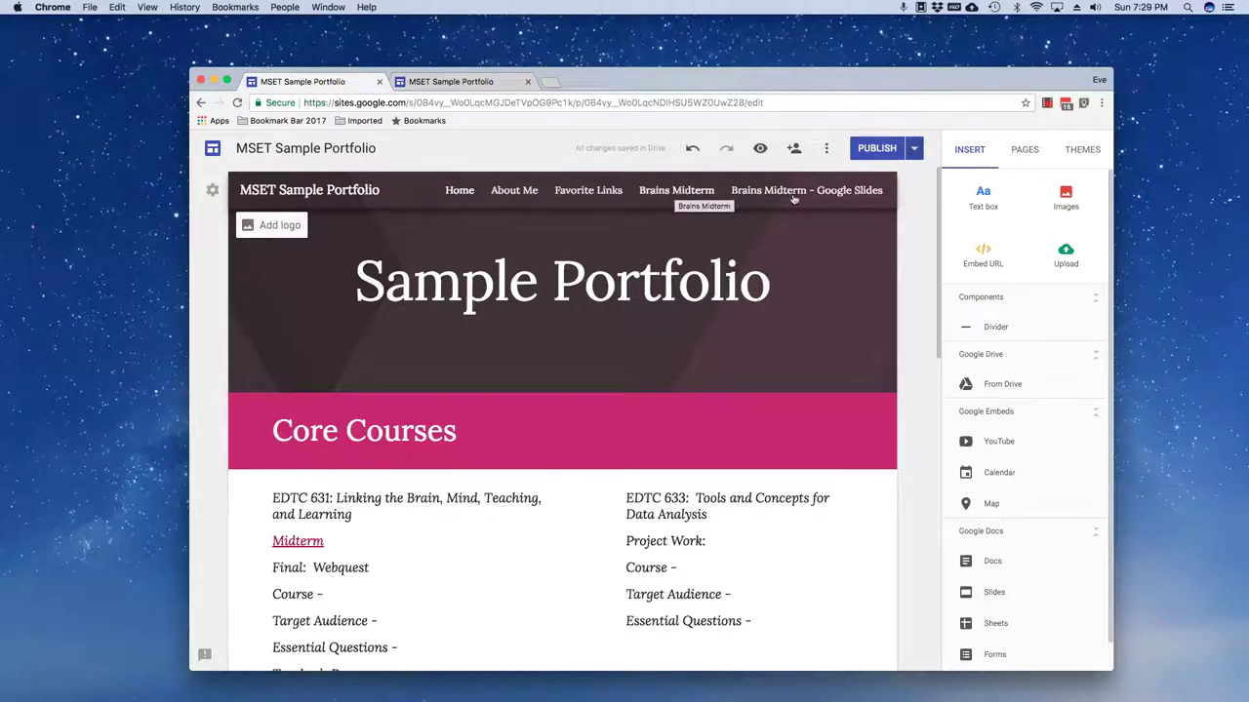
left_click(689, 193)
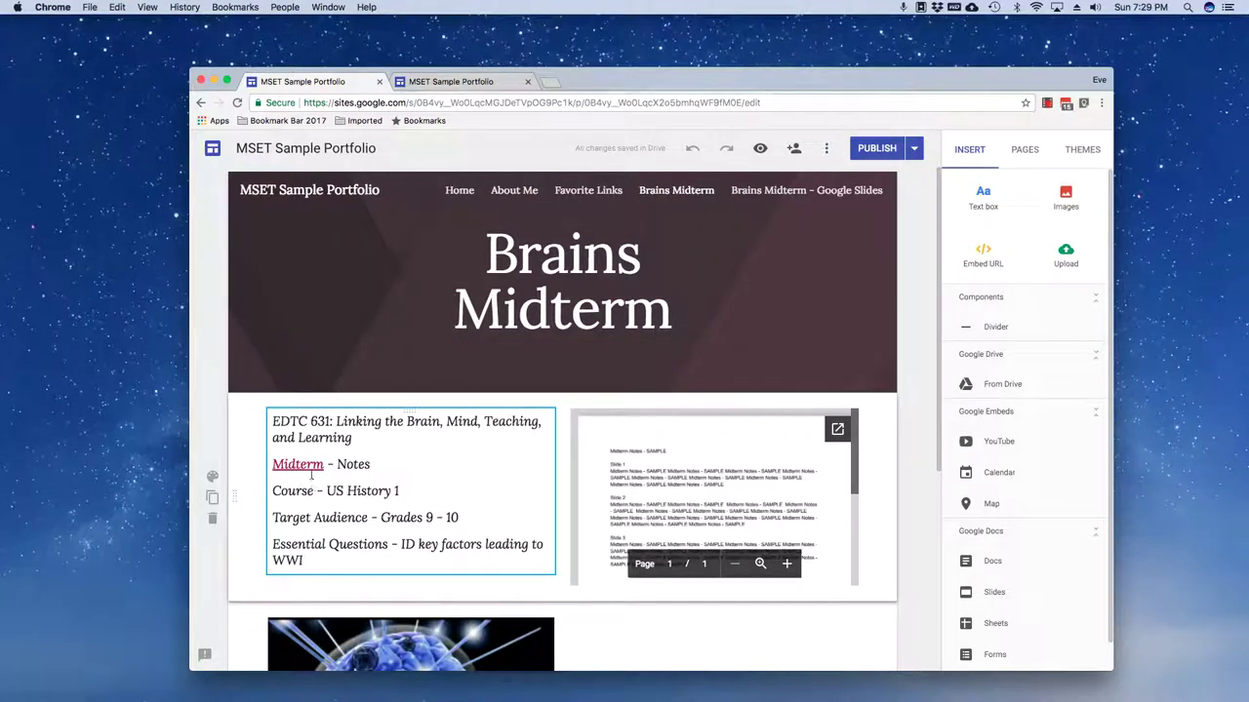
left_click_drag(360, 444, 512, 557)
key("BackSpace")
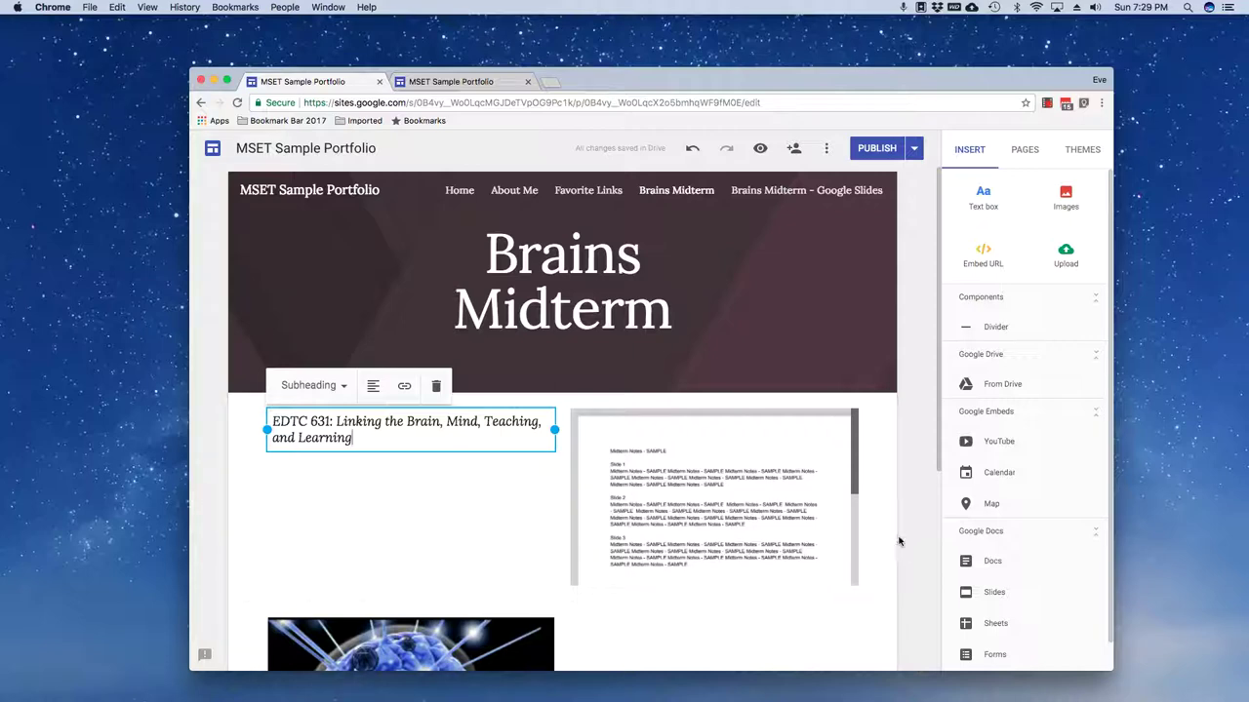
- Publish the site again and review the published Brains Midterm page
left_click_drag(943, 423, 949, 514)
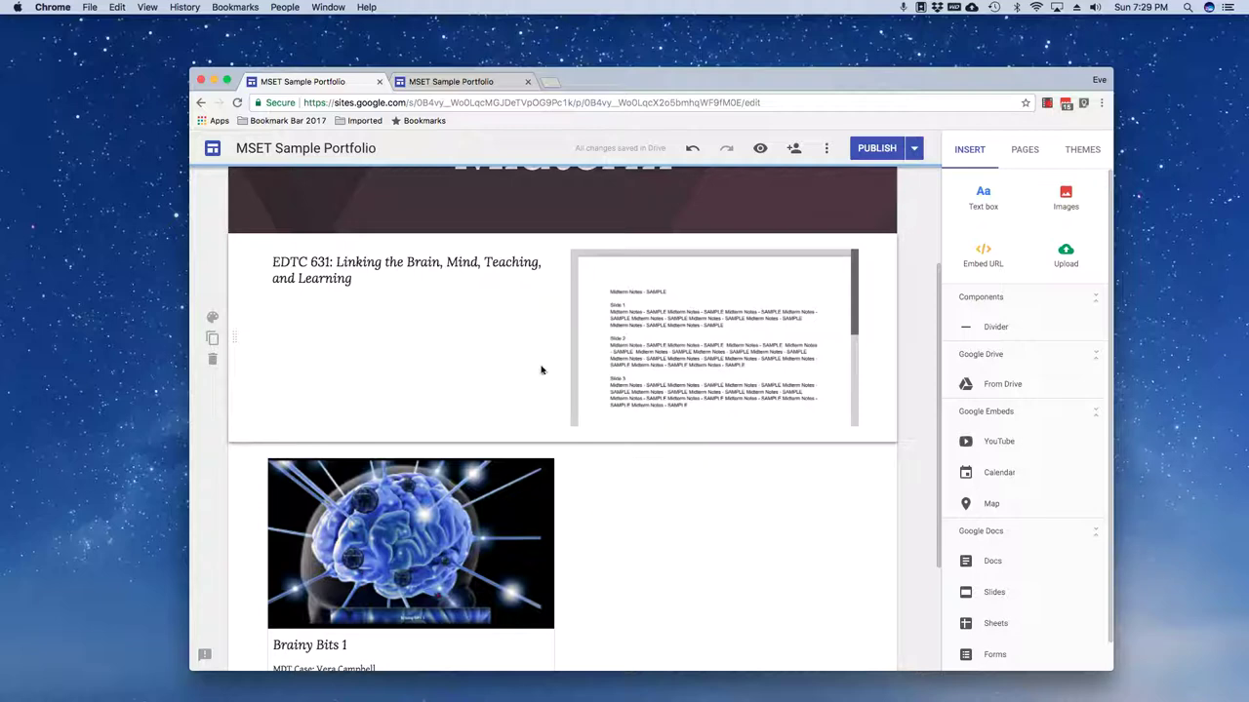
left_click(883, 151)
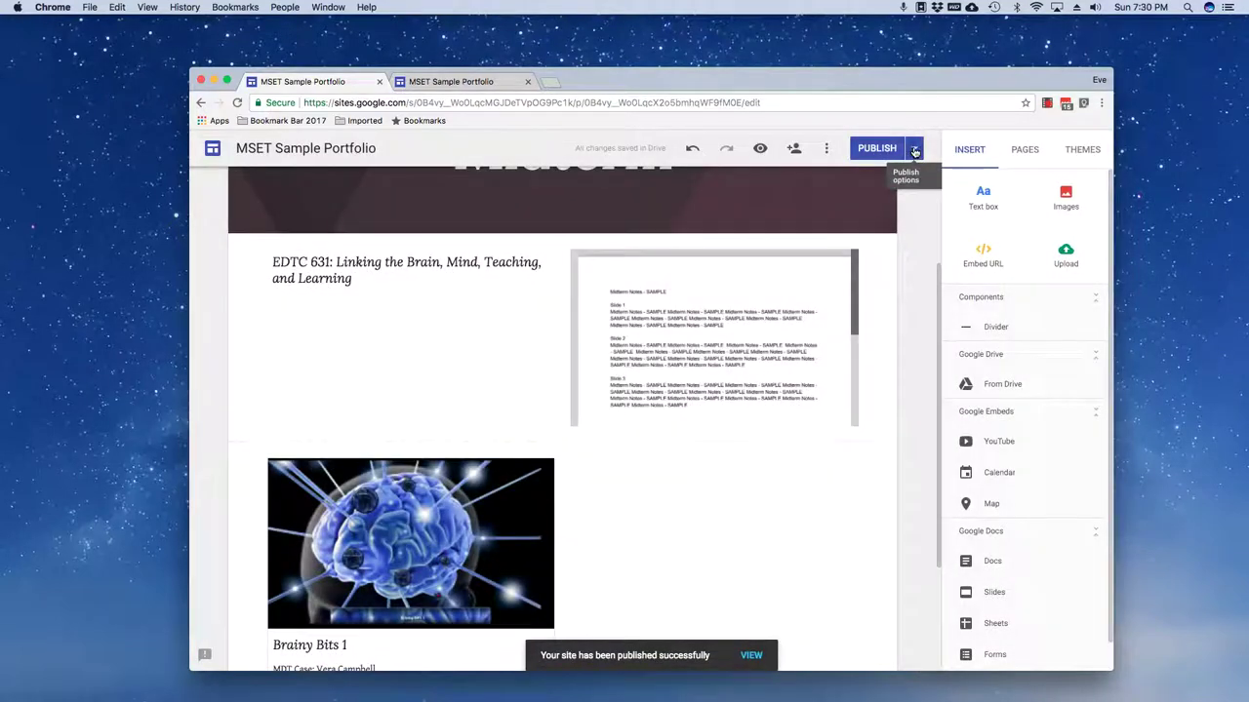
left_click(914, 152)
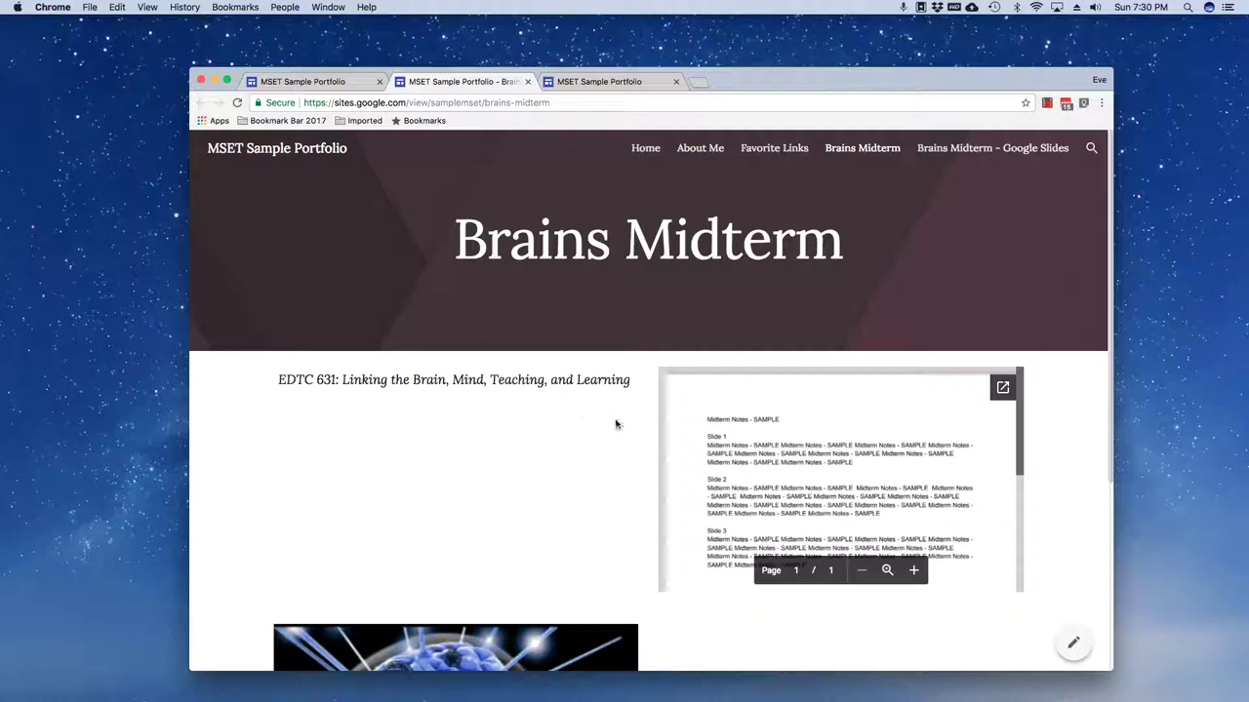
scroll(617, 424, "down", 5)
scroll(616, 424, "up", 5)
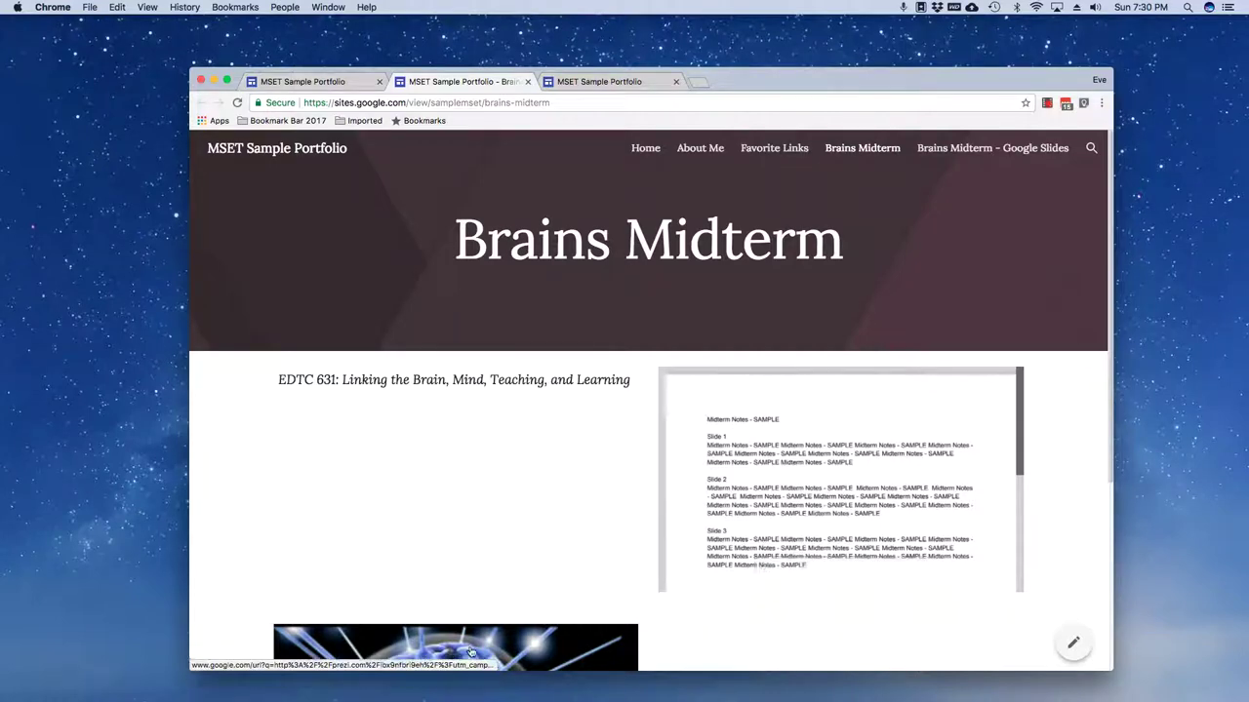
- Review the published Brains Midterm page, close the extra portfolio tab and return to that page in the editor
scroll(503, 641, "down", 5)
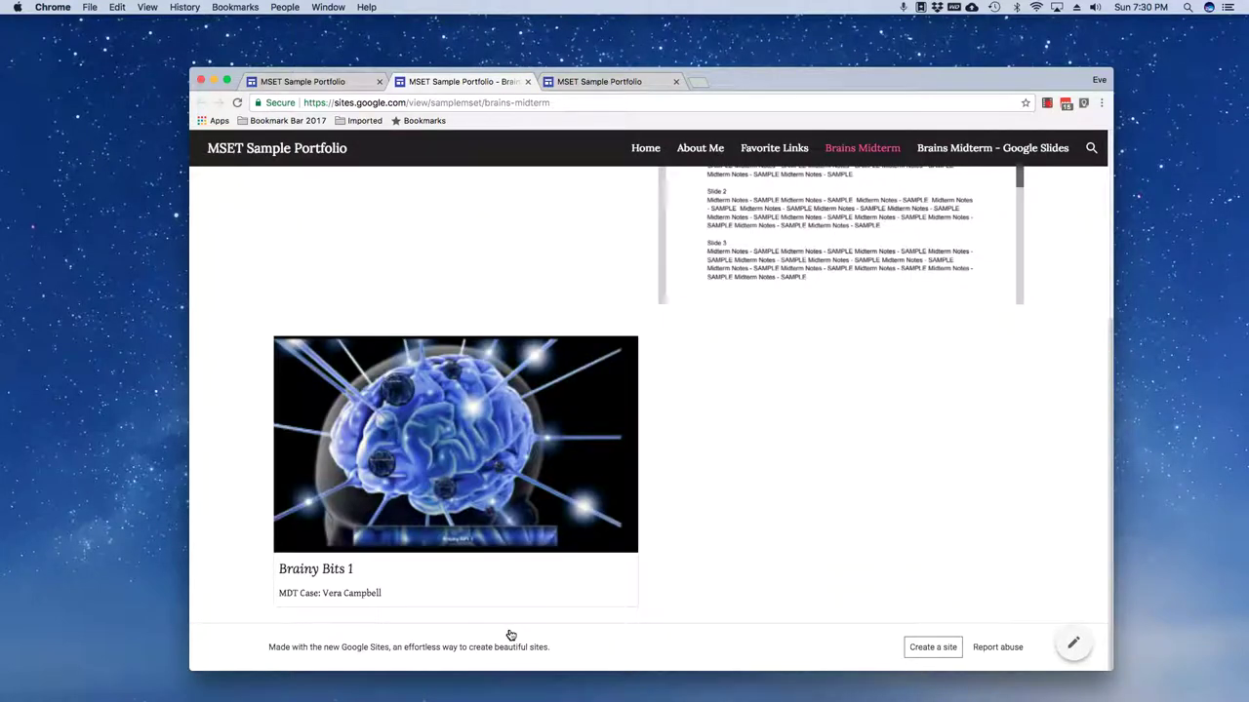
scroll(512, 633, "up", 5)
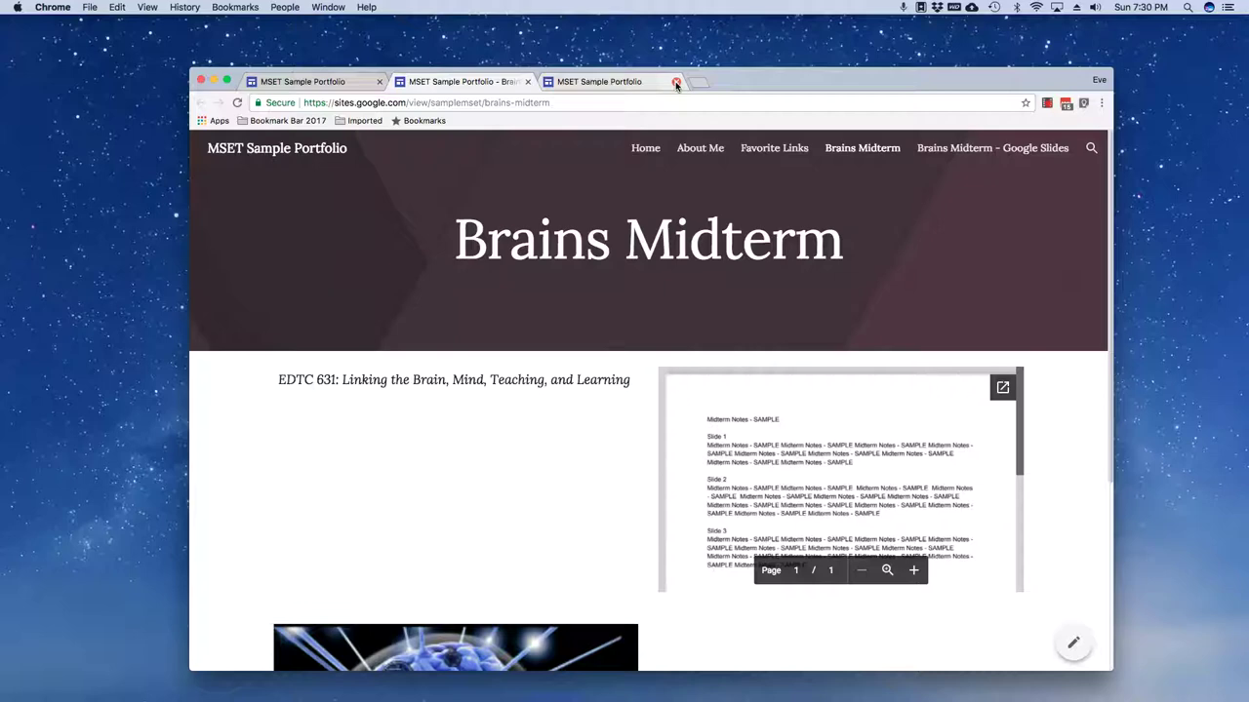
left_click(676, 82)
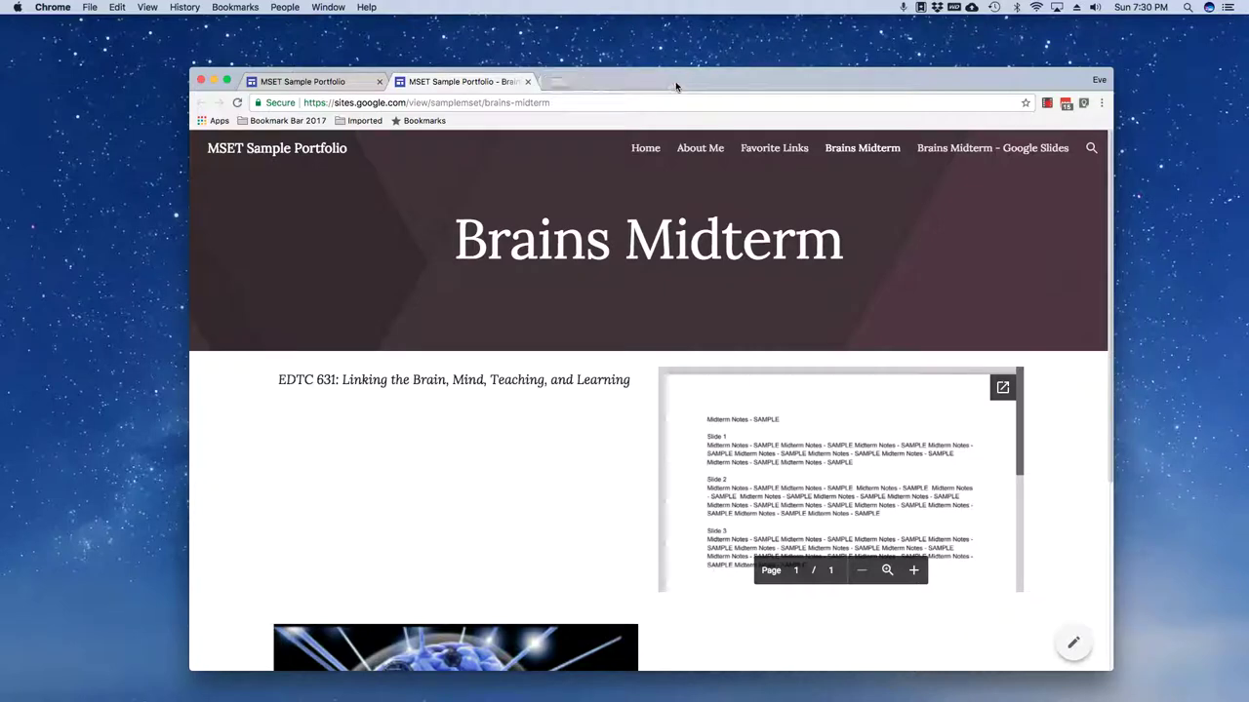
left_click(325, 84)
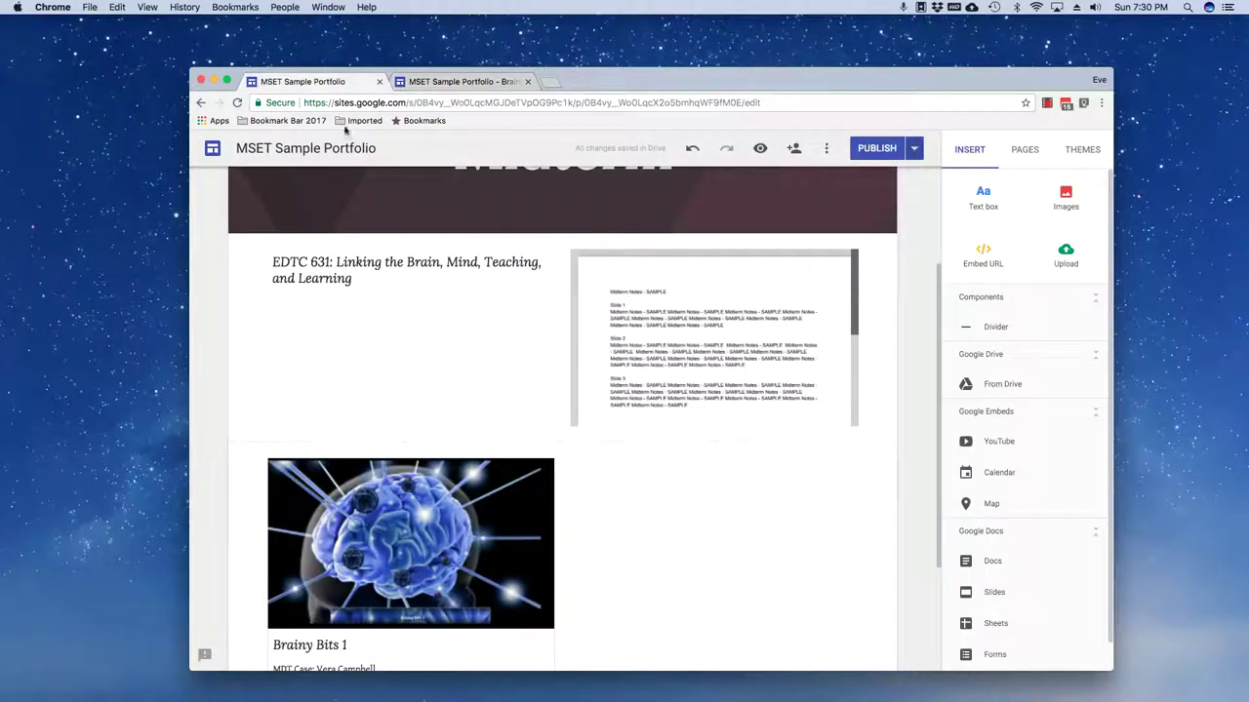
scroll(783, 504, "down", 3)
scroll(783, 505, "up", 6)
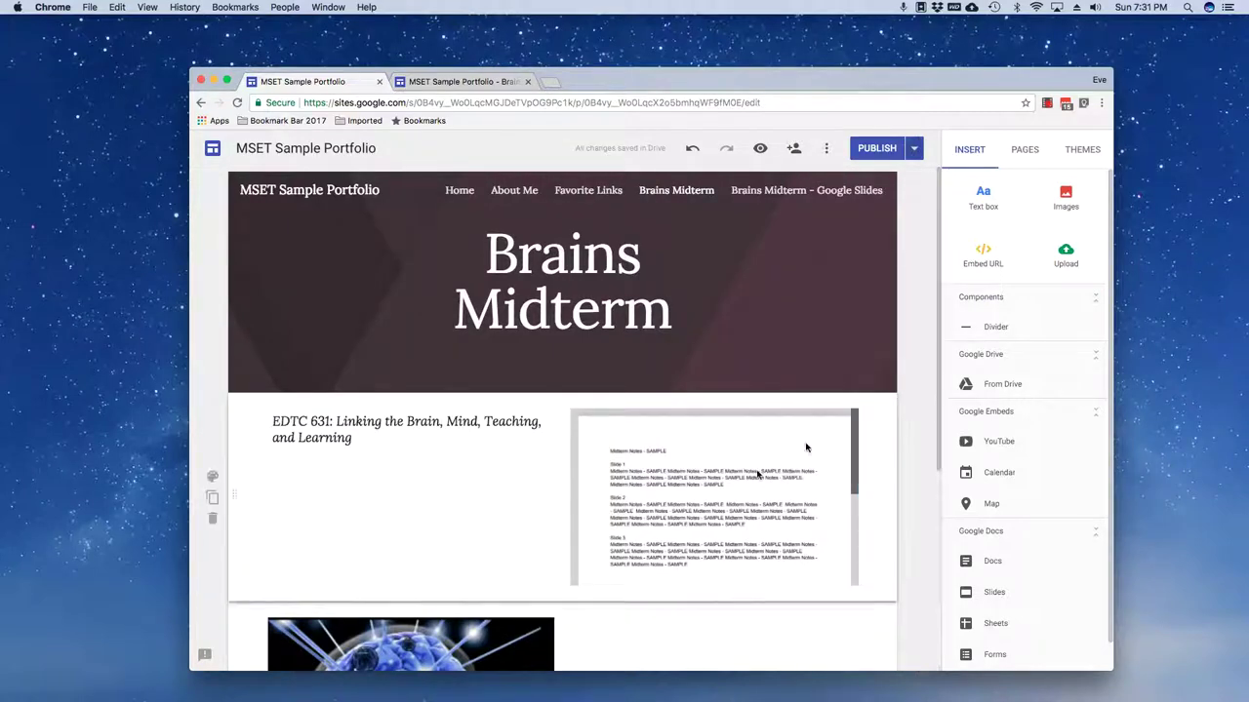
- Add a blank line and a bulleted item reading "Link to Midterm Prezi" below the EDTC 631 heading
left_click(377, 434)
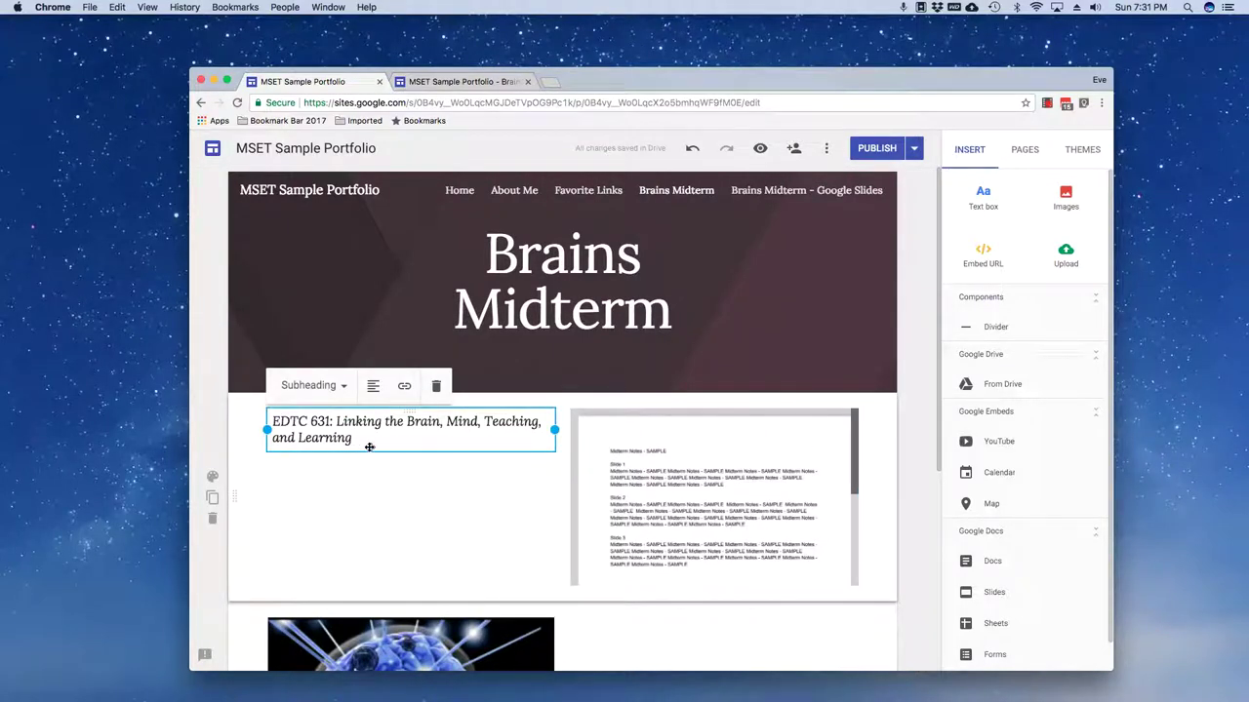
left_click(376, 446)
key("Return")
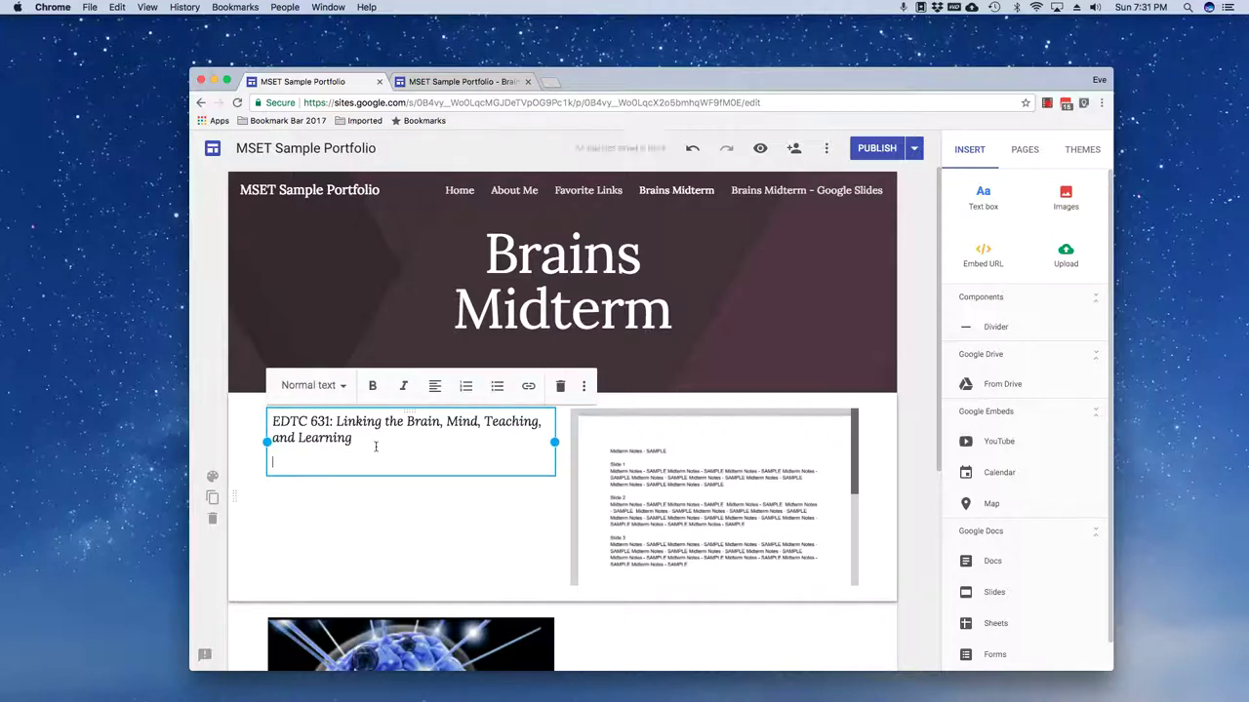
key("Return")
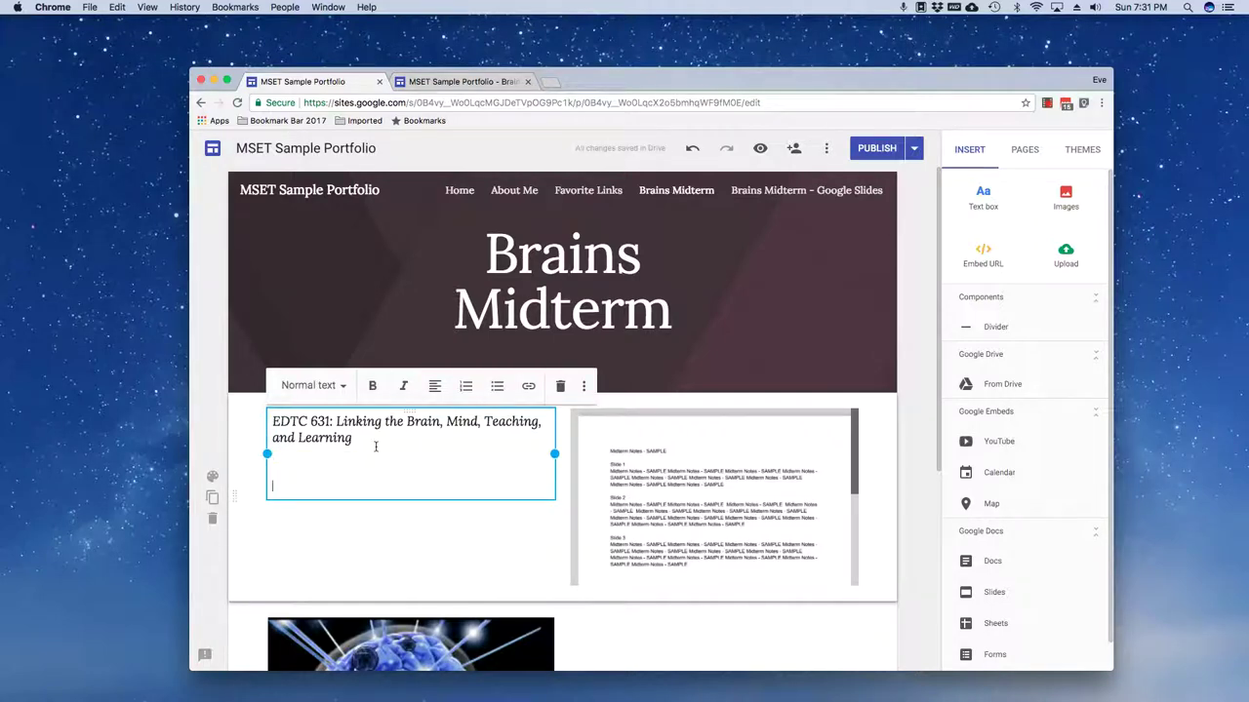
left_click(498, 387)
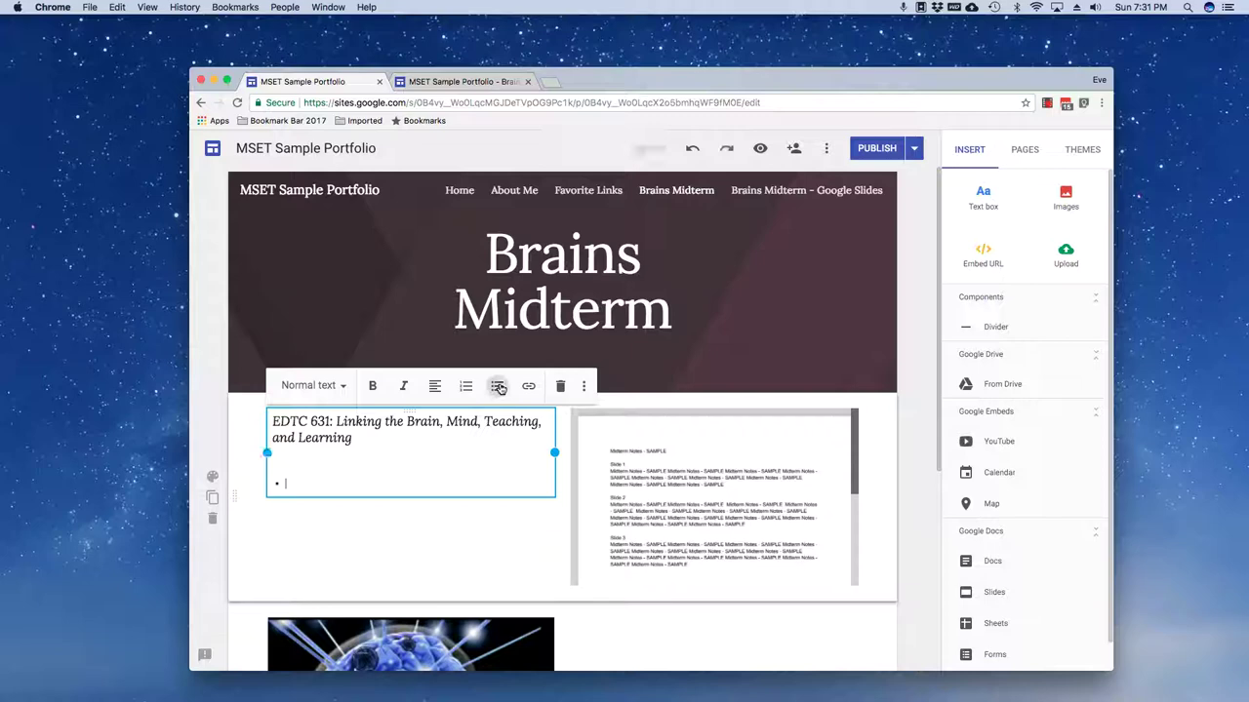
type("Link to Midterm")
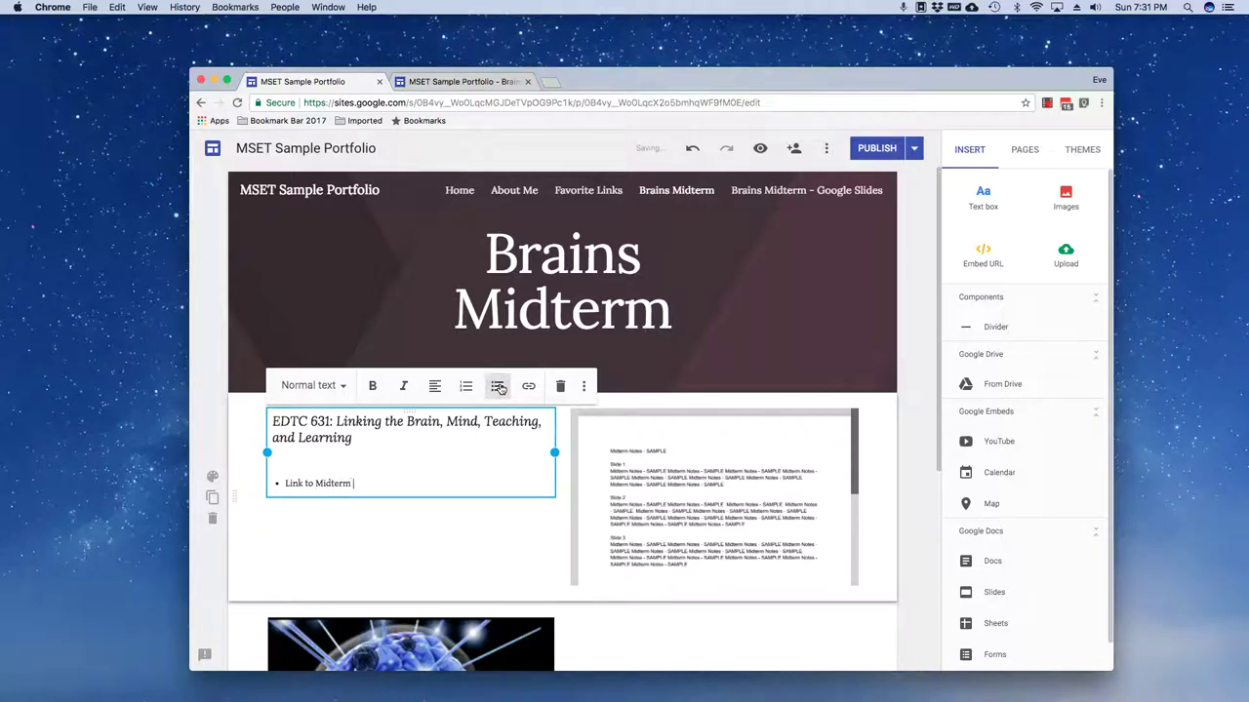
type(" Prezi")
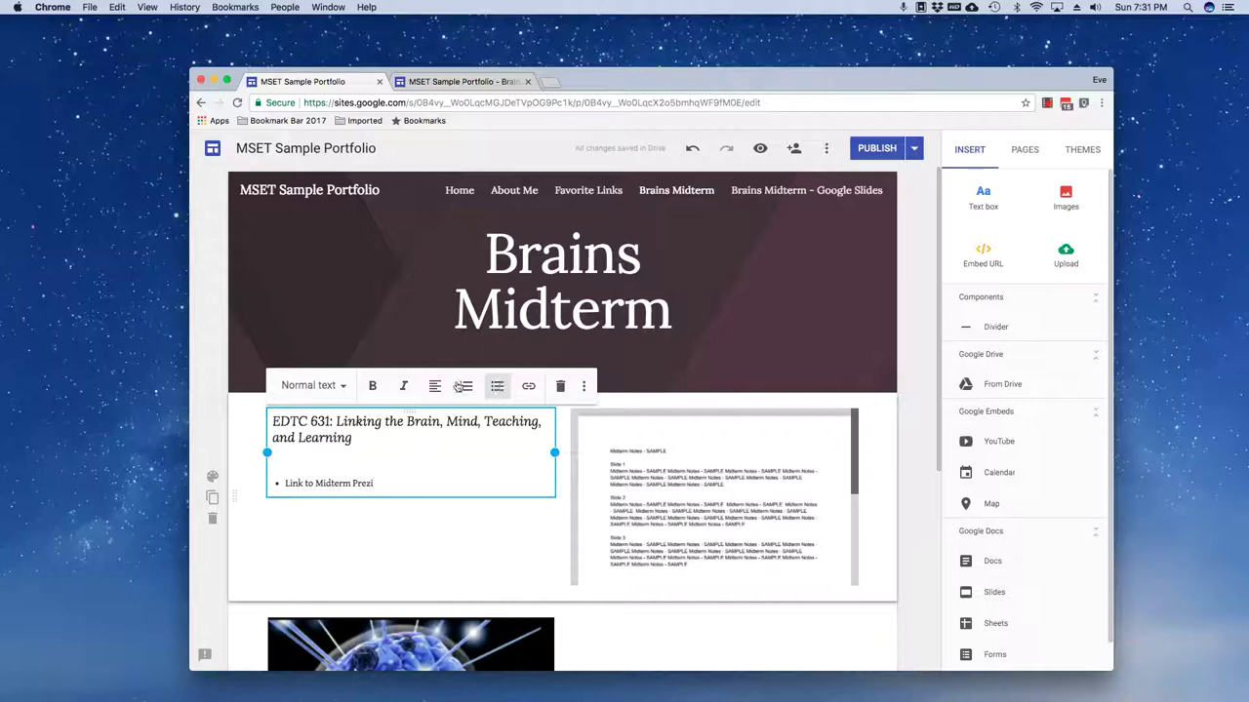
- Open the link settings for the "Link to Midterm Prezi" text and dismiss them without choosing a target
left_click_drag(283, 483, 386, 481)
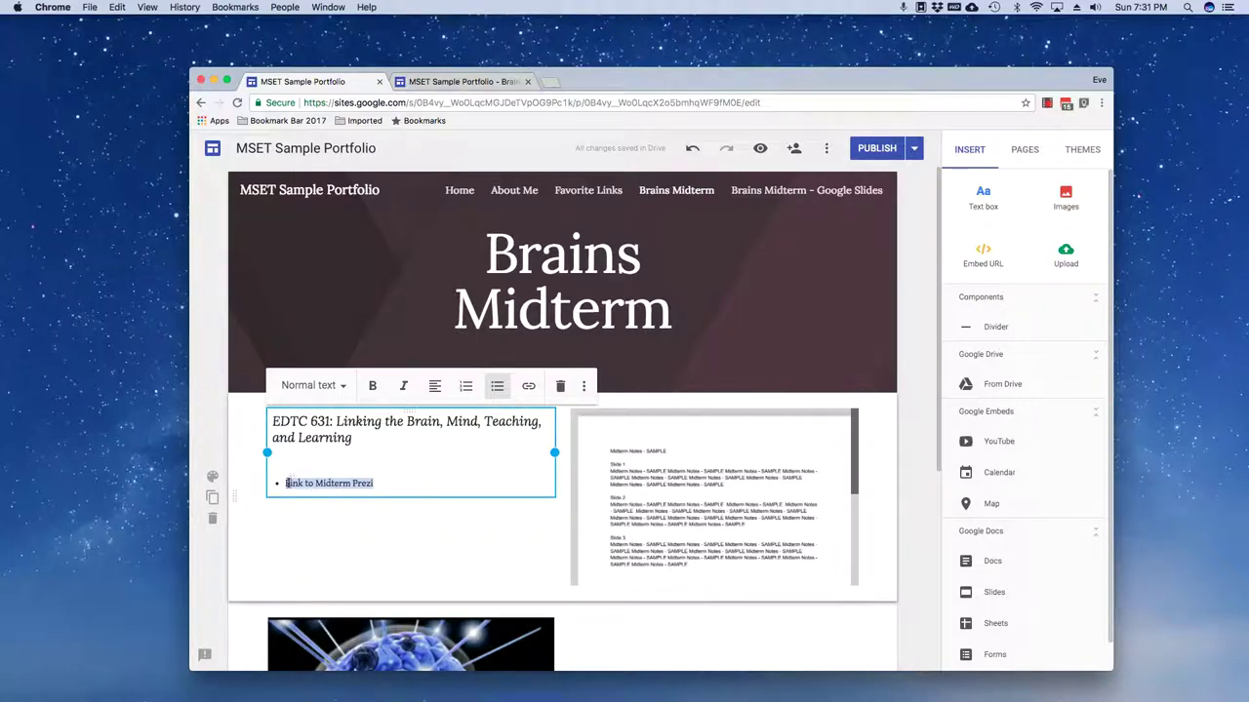
left_click(287, 484)
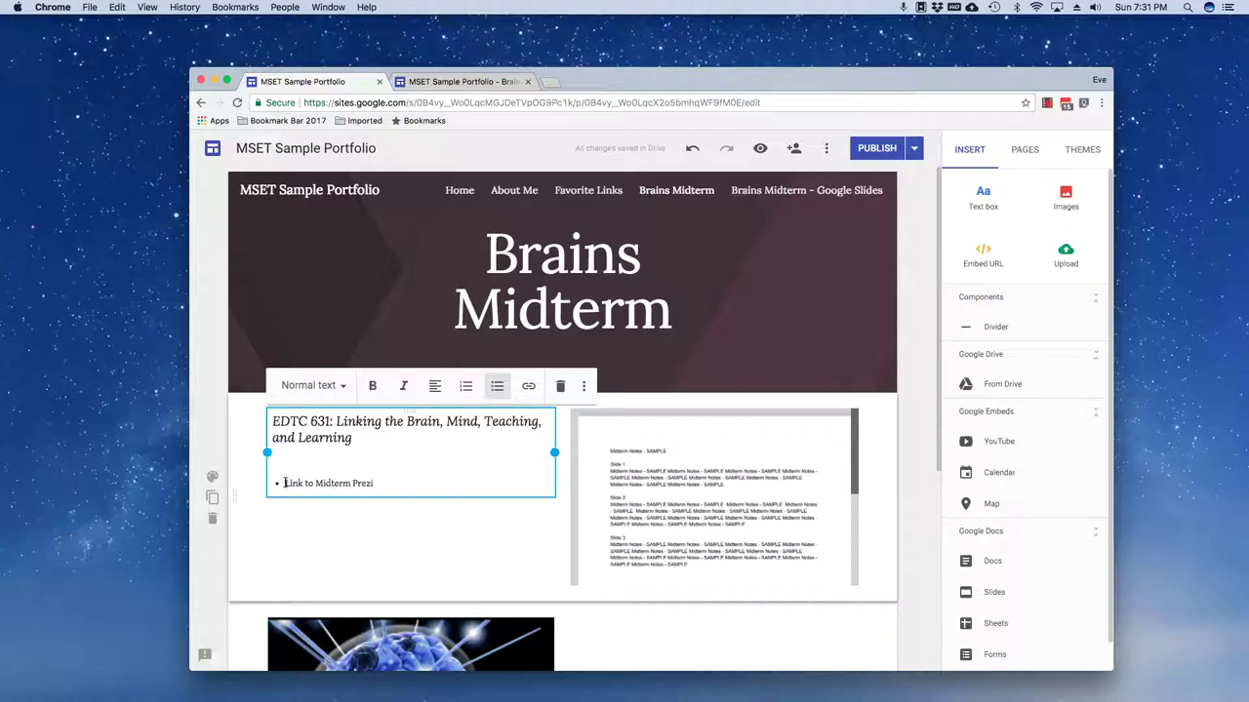
left_click_drag(284, 483, 382, 482)
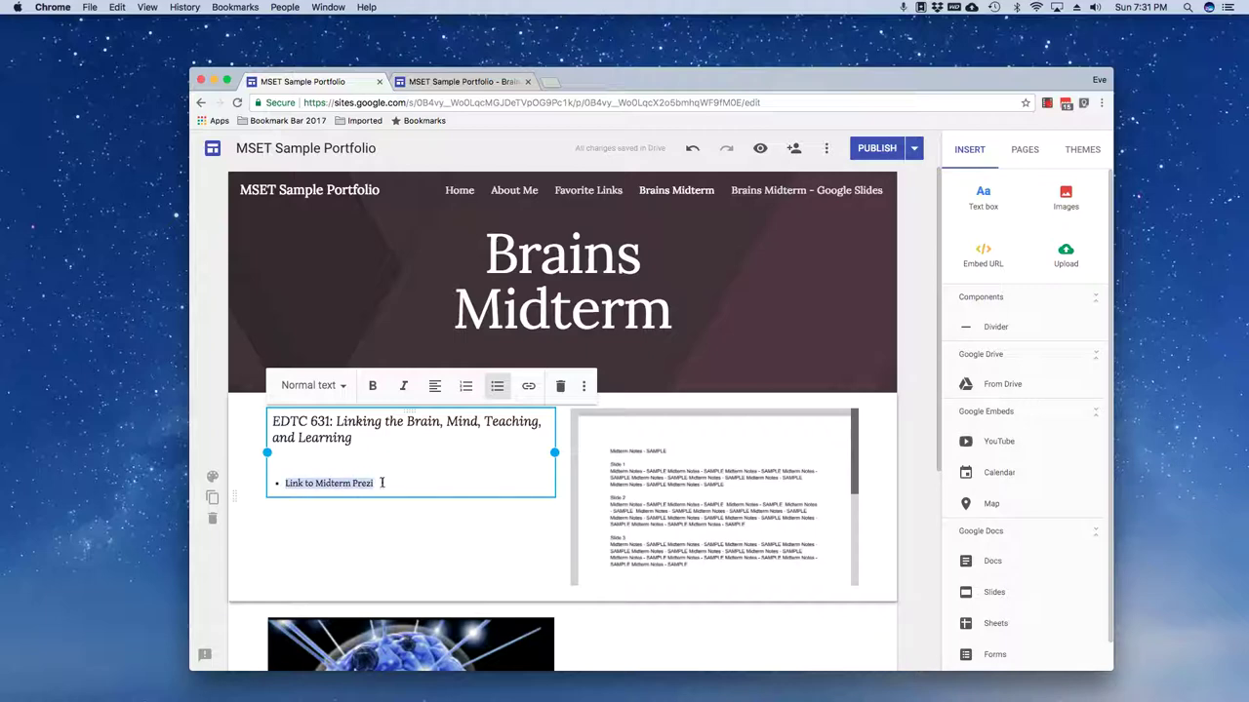
left_click(528, 387)
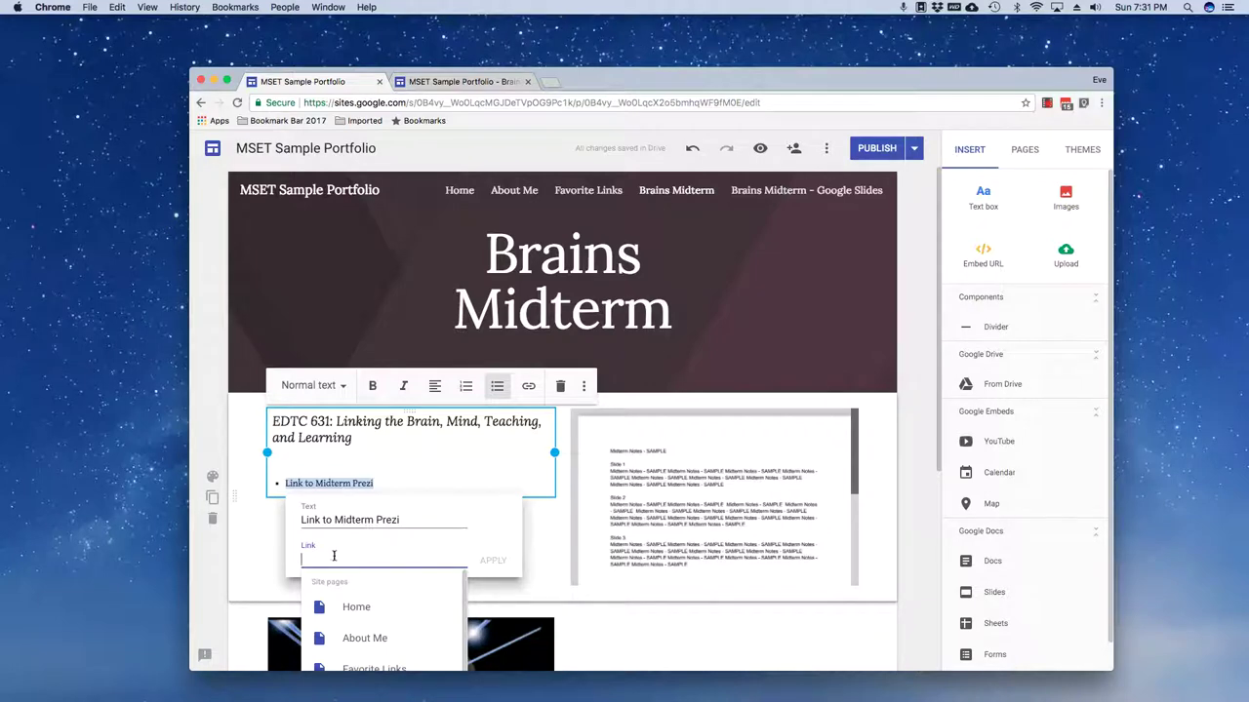
left_click(381, 483)
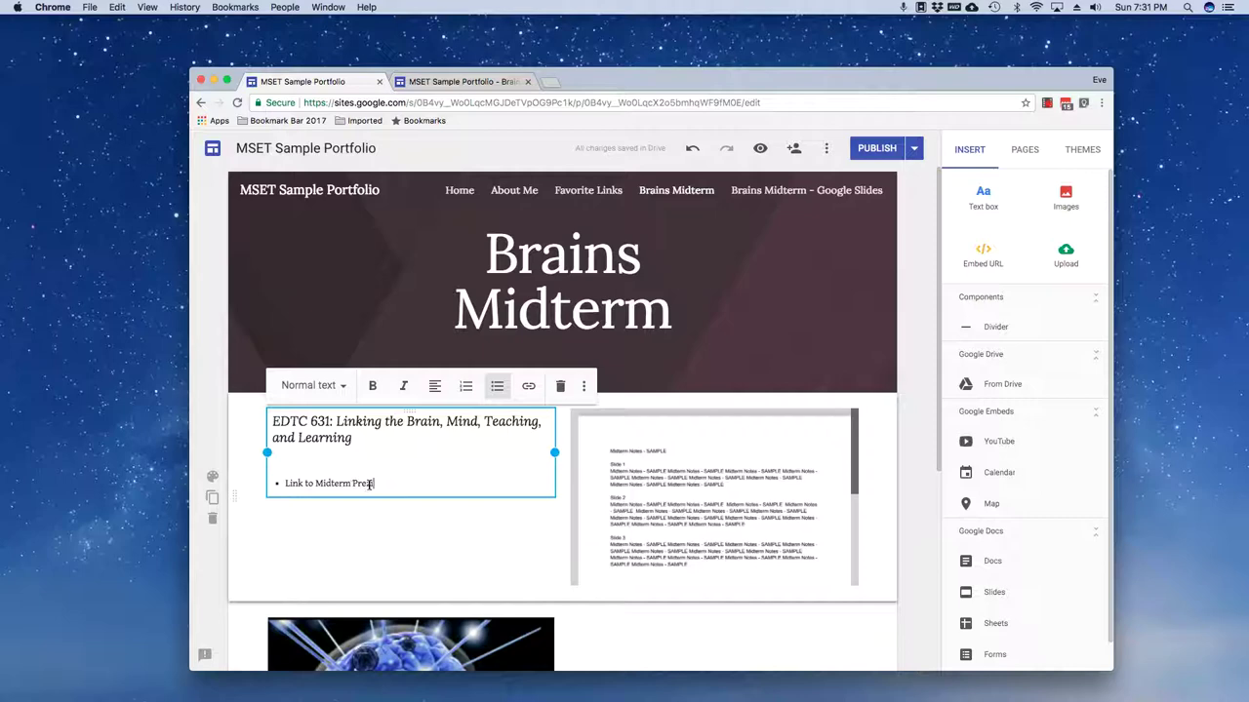
- Delete the "Link to Midterm Prezi" bullet and the blank lines below the EDTC 631 heading
left_click_drag(378, 484, 266, 485)
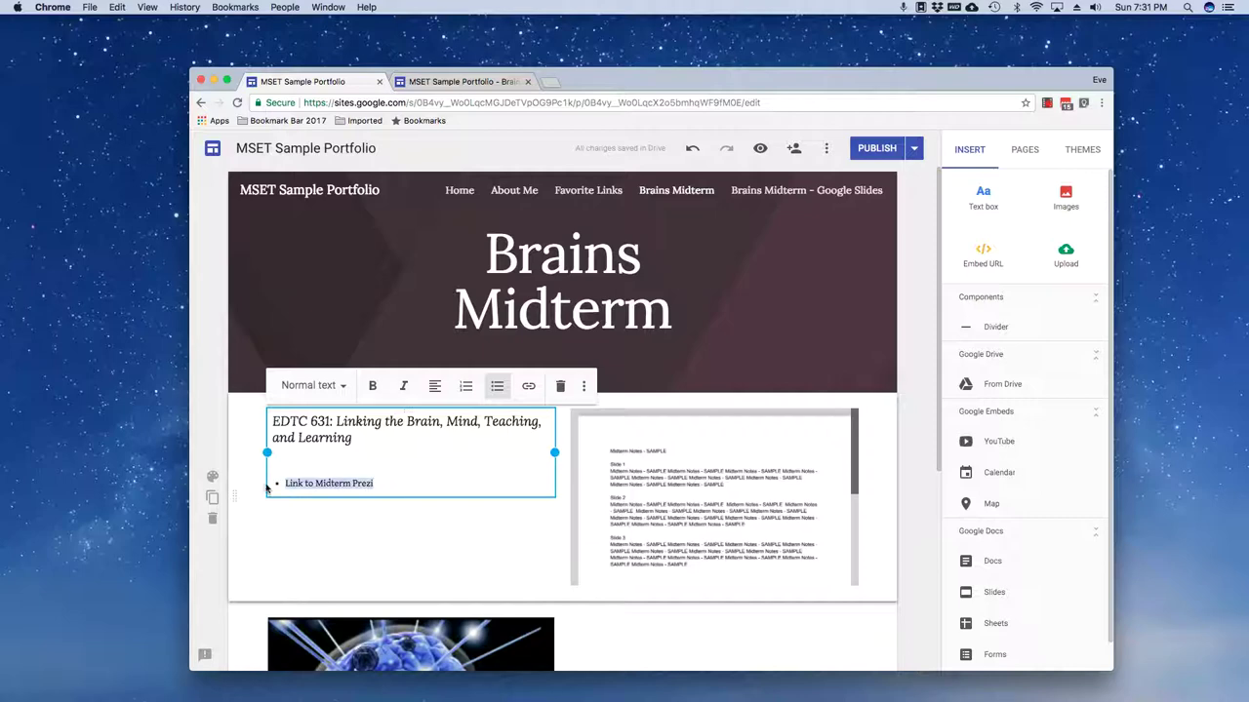
key("BackSpace")
key("BackSpace")
key("BackSpace")
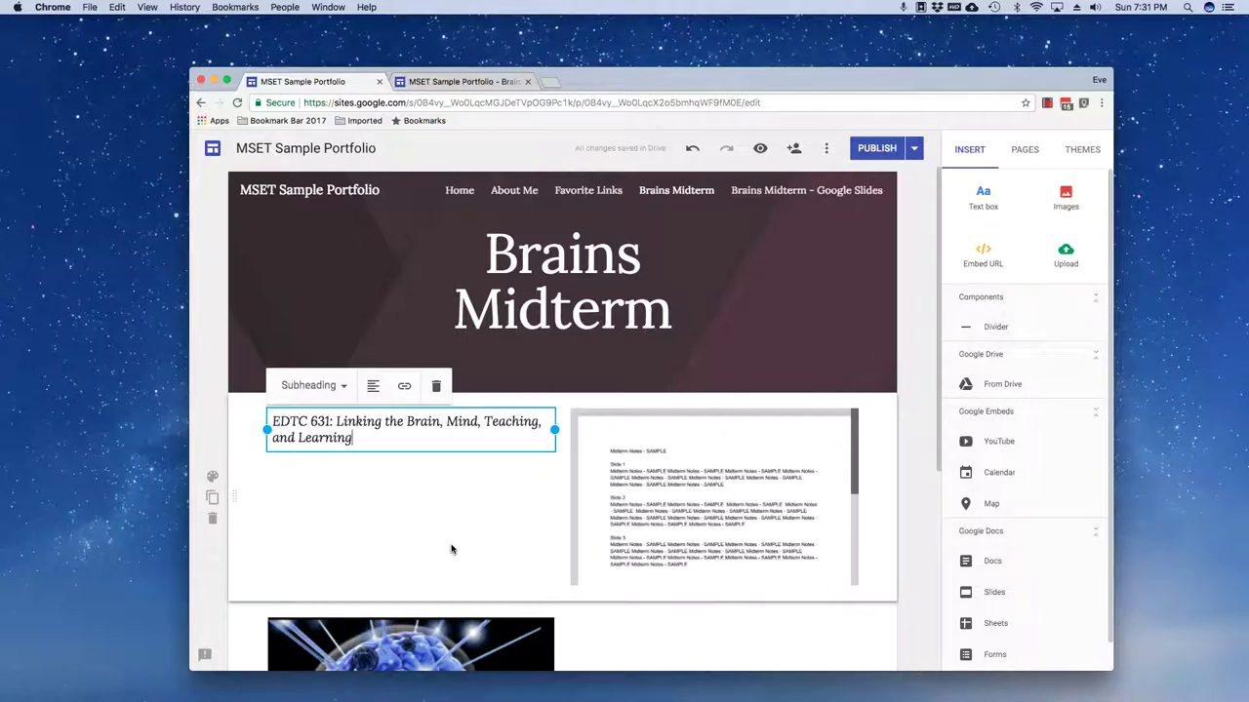
- Move the embedded Midterm Notes document into the lower section, beside the Brainy Bits 1 embed
scroll(450, 549, "down", 3)
scroll(458, 545, "down", 3)
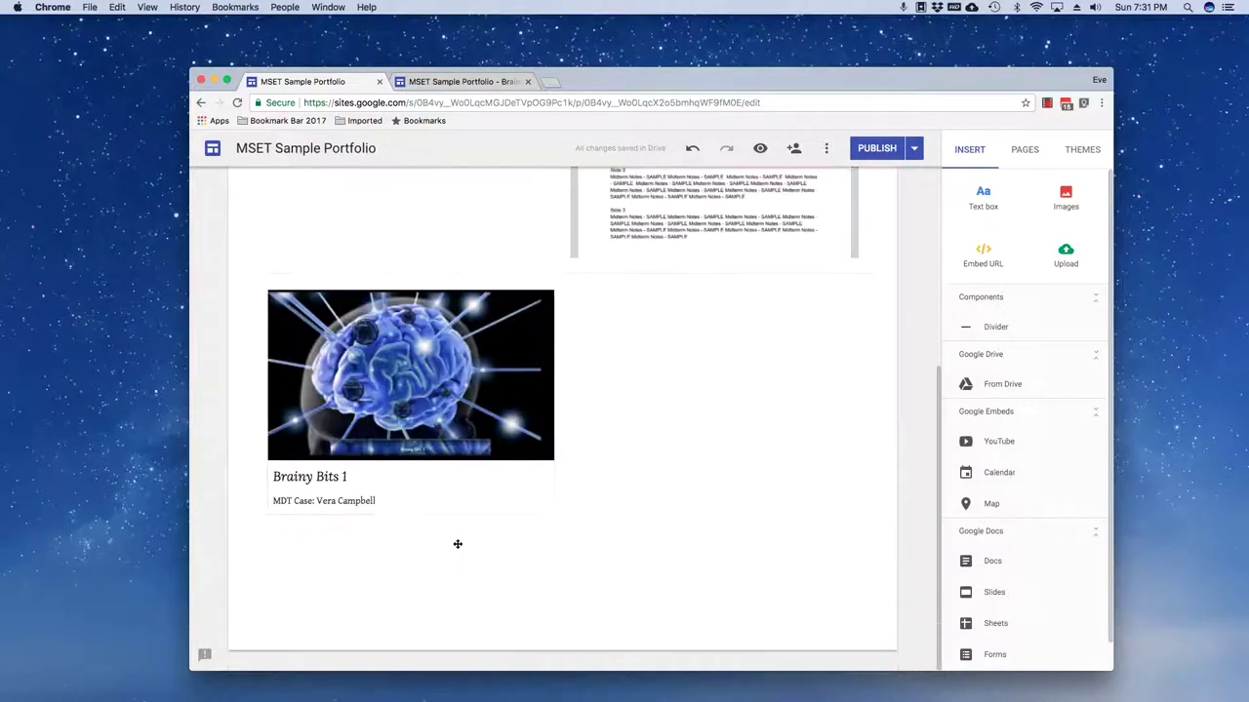
scroll(459, 546, "up", 6)
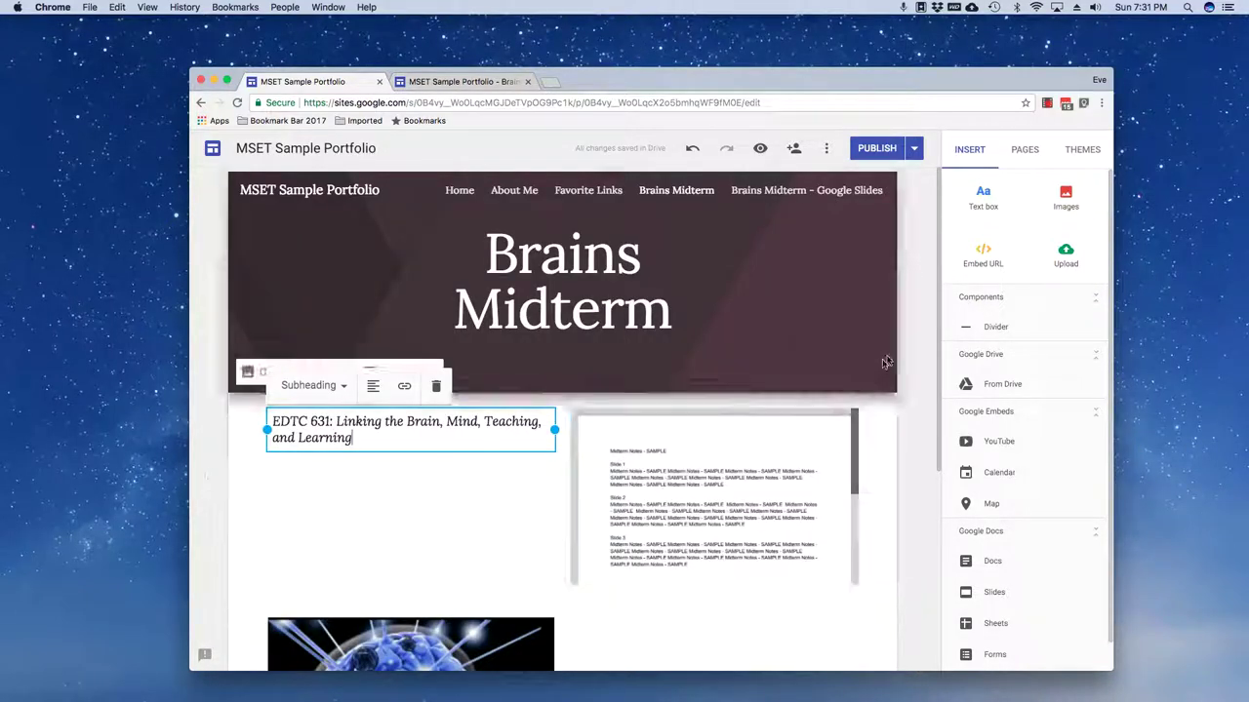
scroll(391, 488, "down", 4)
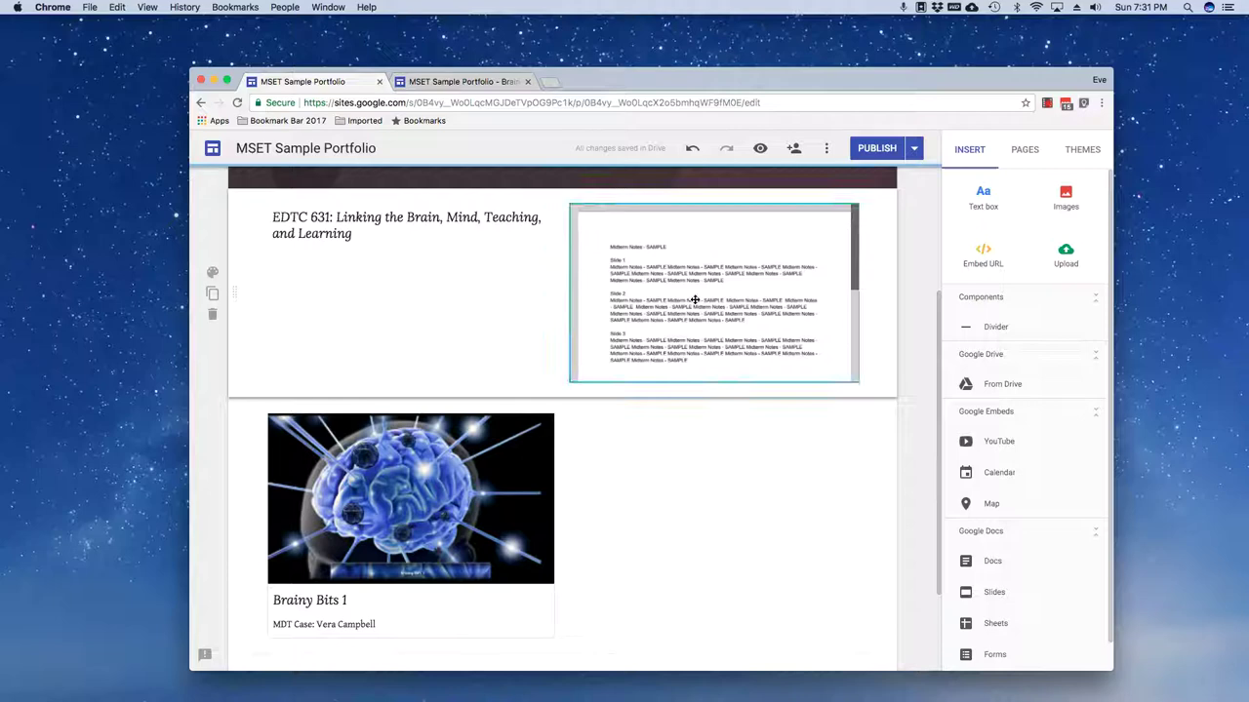
left_click_drag(694, 299, 692, 452)
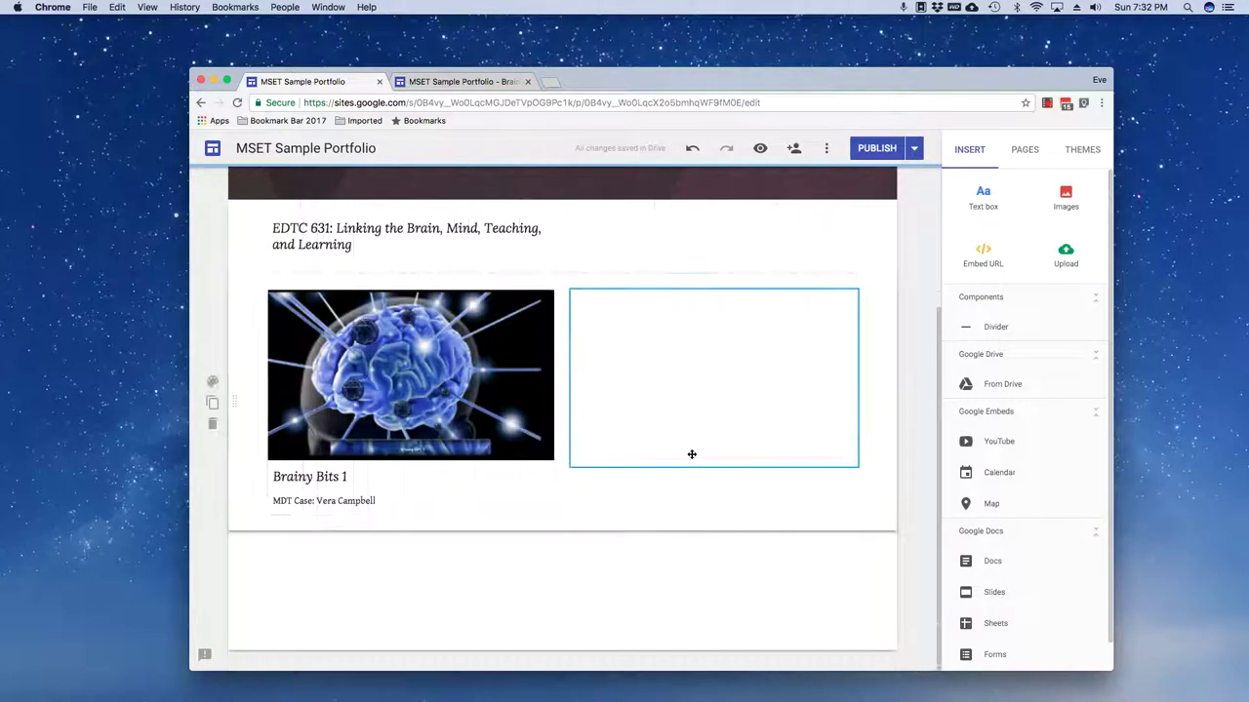
- Widen the EDTC 631 heading's text box to span the full content width of the page
left_click(347, 248)
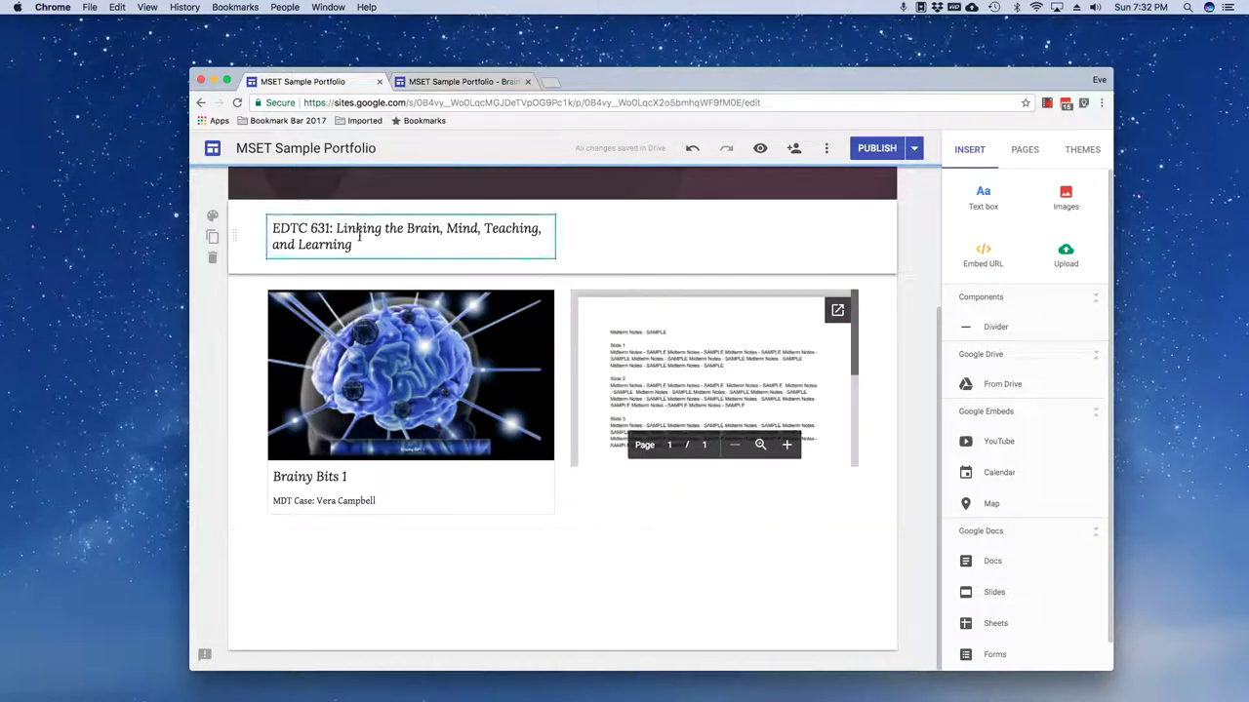
left_click(347, 248)
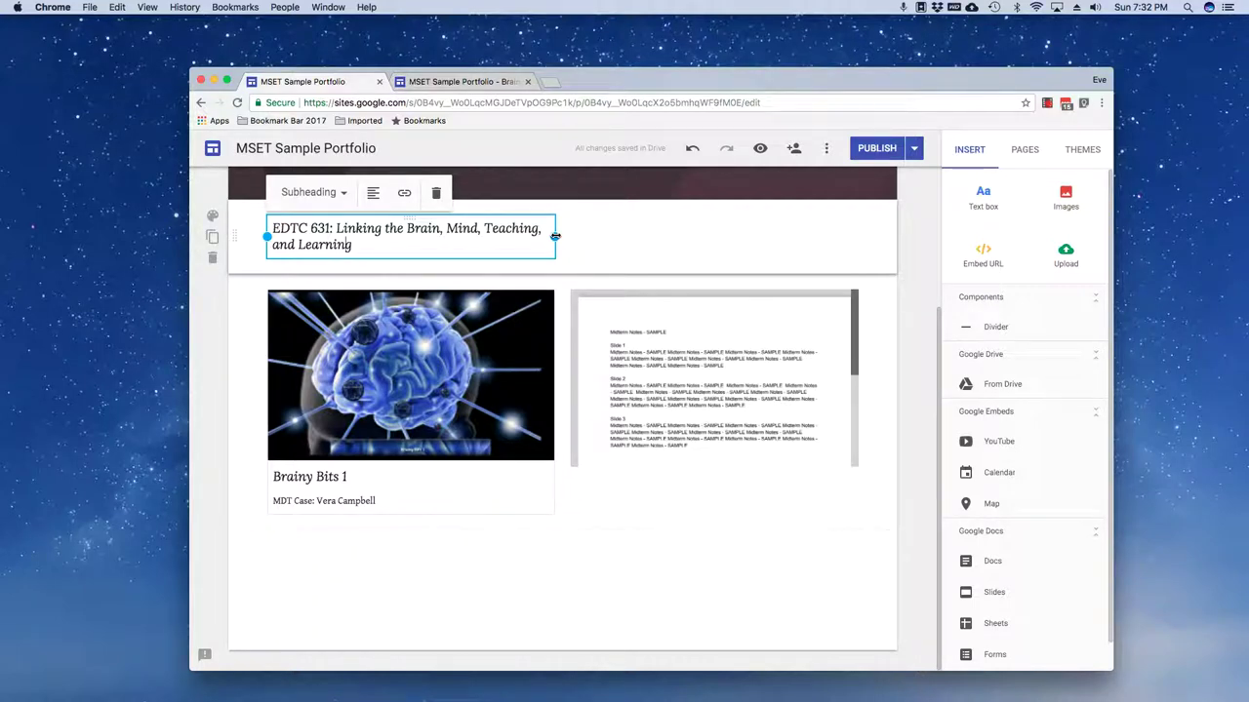
left_click_drag(555, 236, 857, 244)
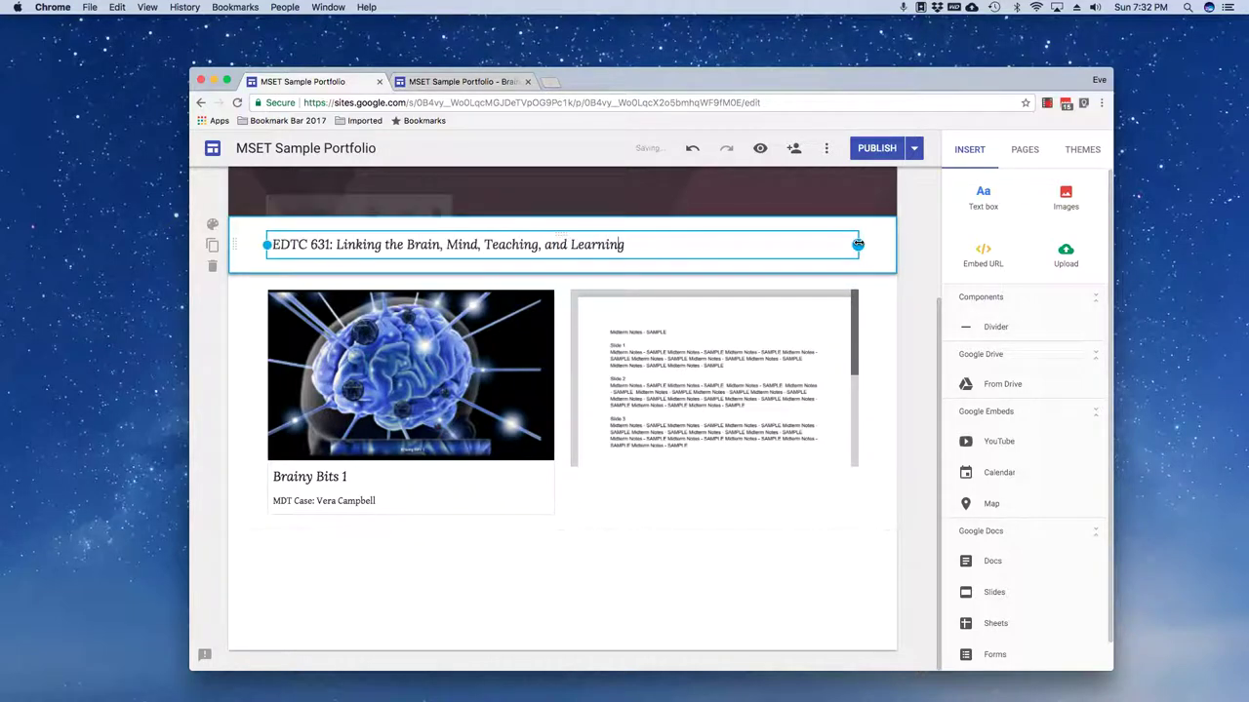
left_click(595, 481)
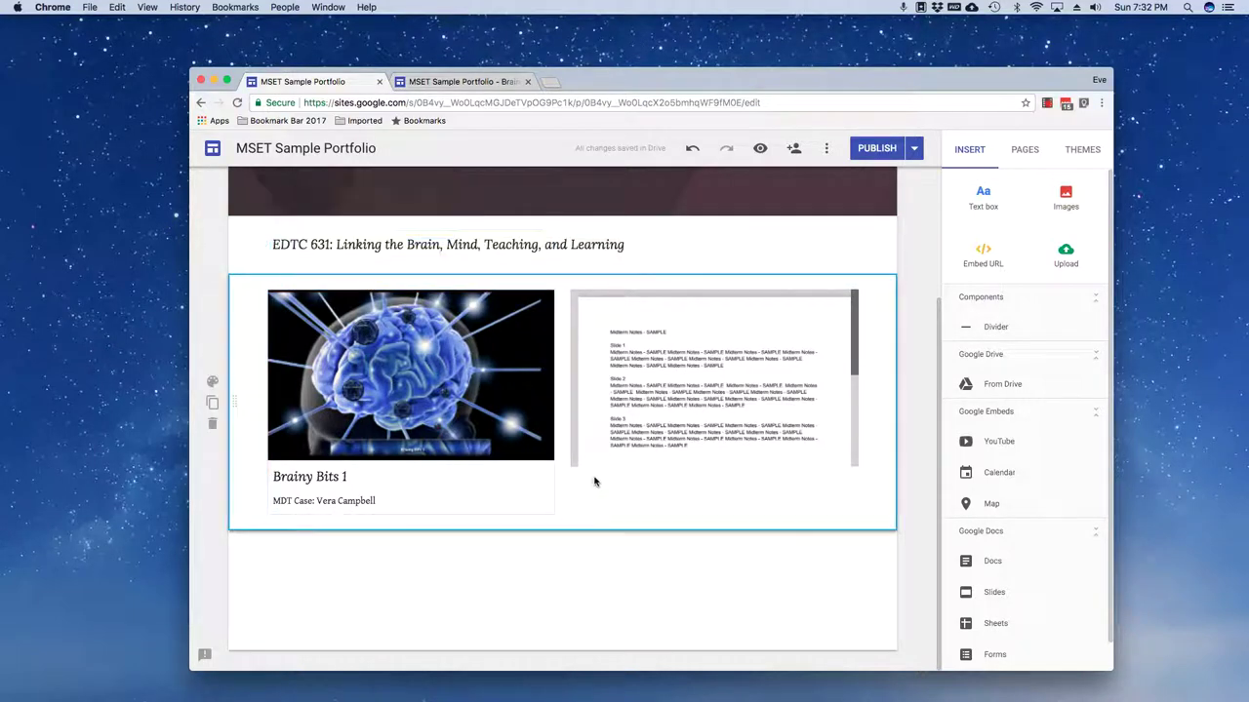
- Stretch the embedded Midterm Notes document to match the height of the Brainy Bits 1 embed and publish the site
left_click(712, 459)
left_click_drag(714, 467, 722, 515)
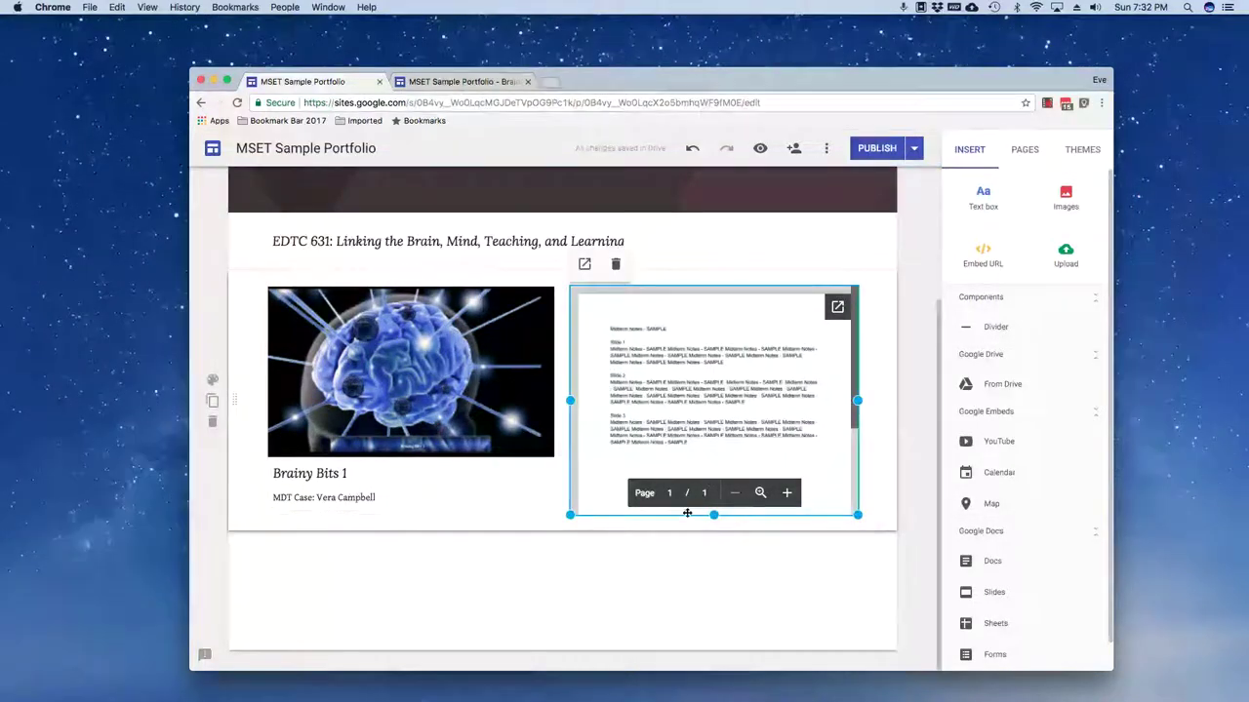
left_click_drag(715, 514, 717, 514)
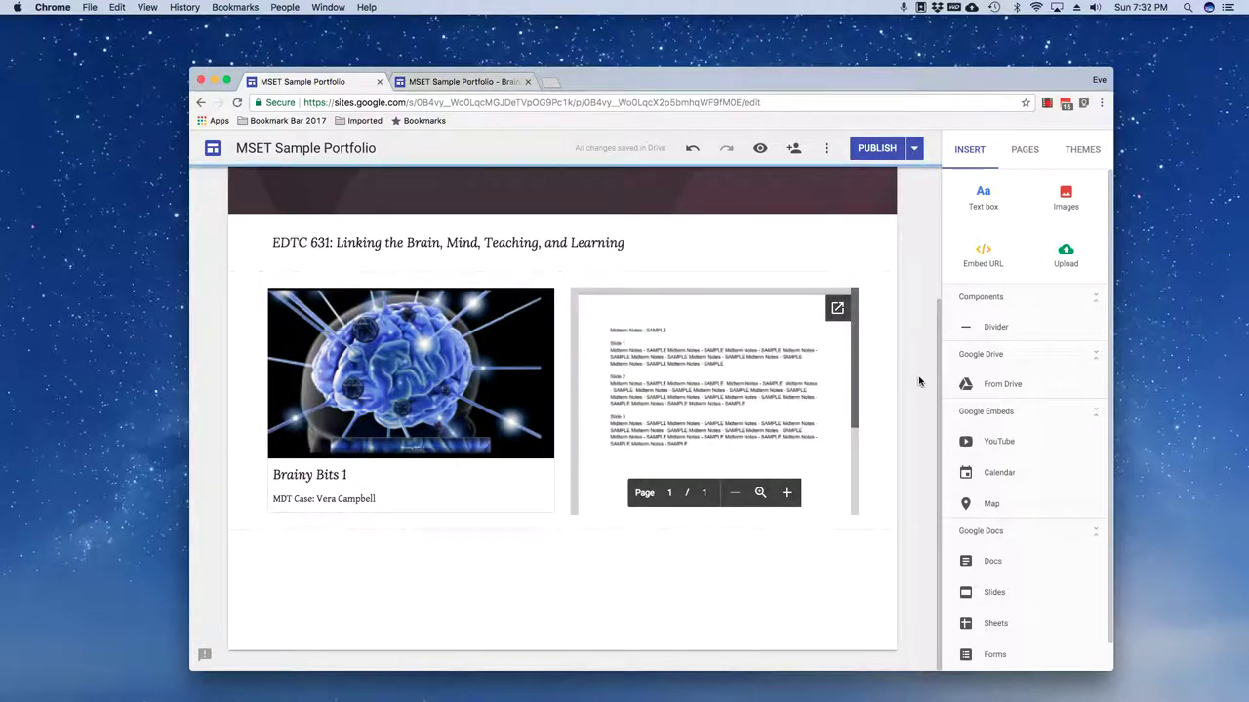
left_click(444, 511)
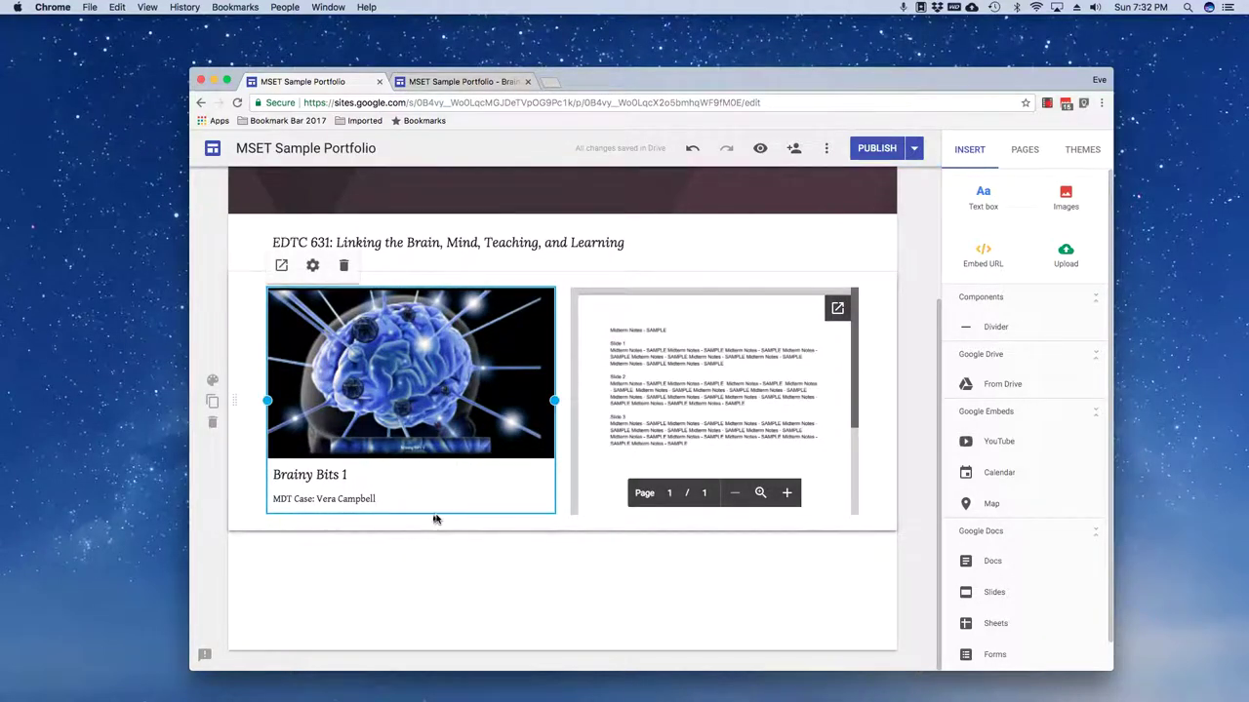
left_click(710, 509)
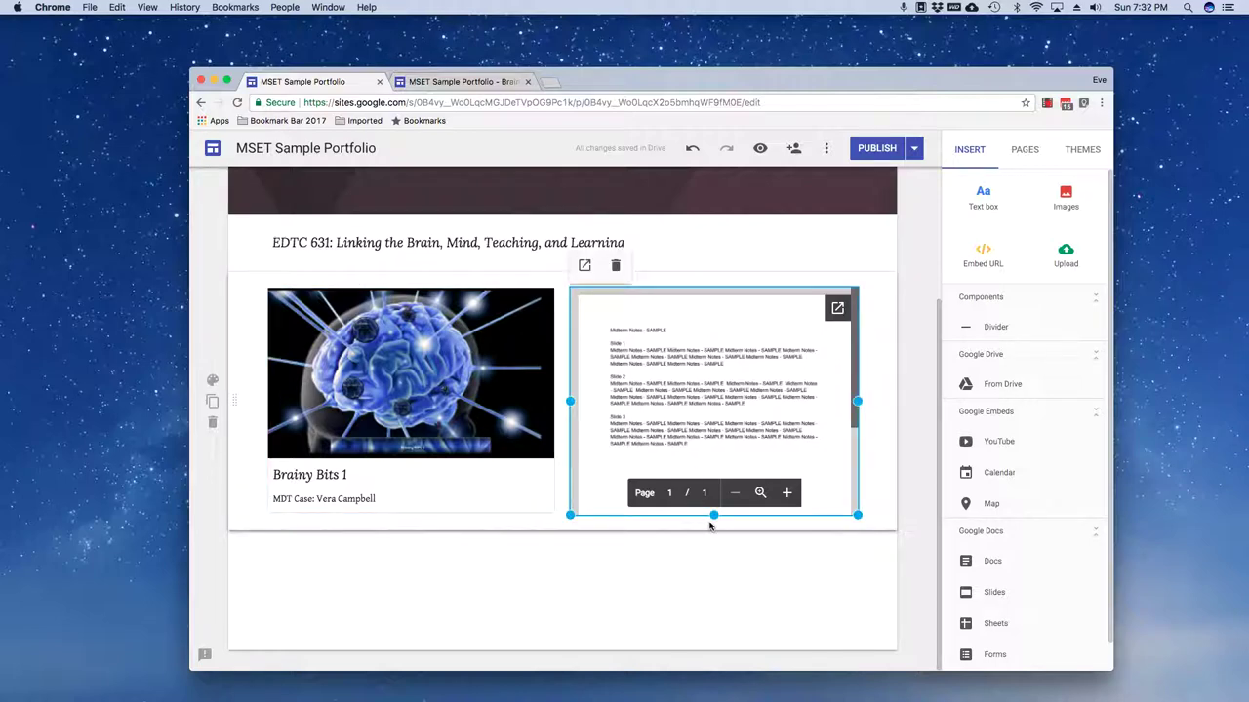
left_click_drag(713, 516, 715, 515)
left_click(899, 431)
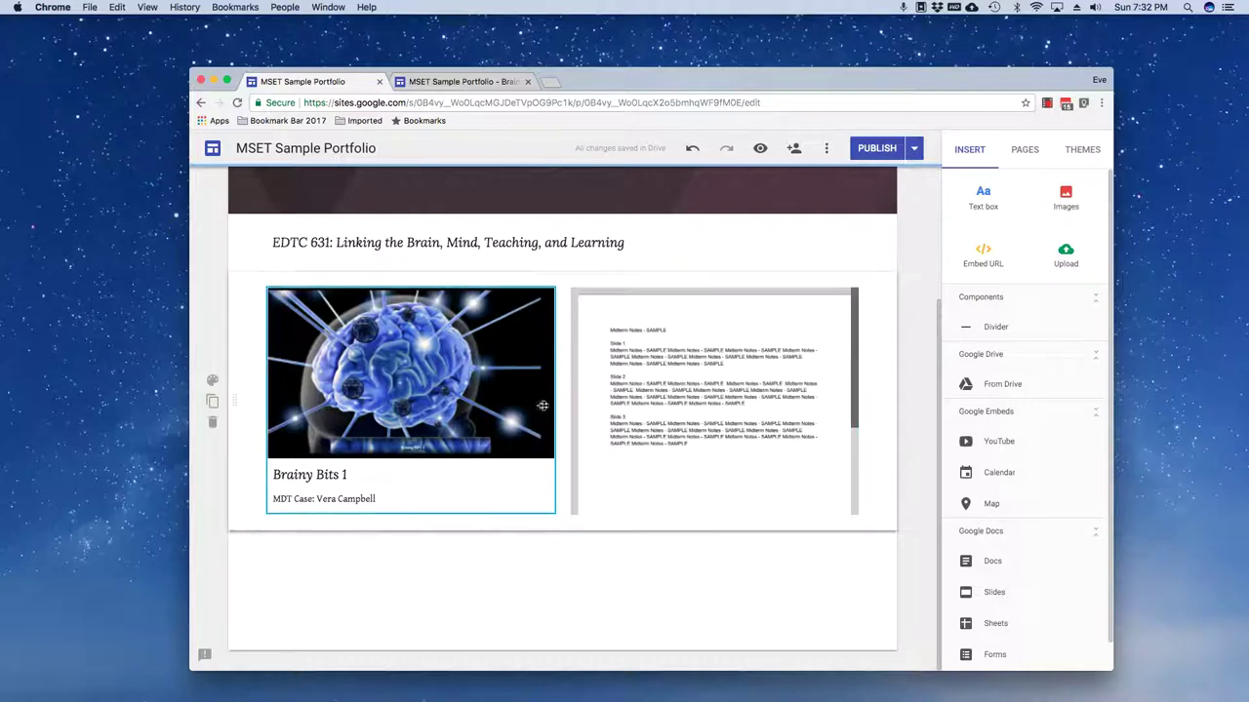
left_click(888, 148)
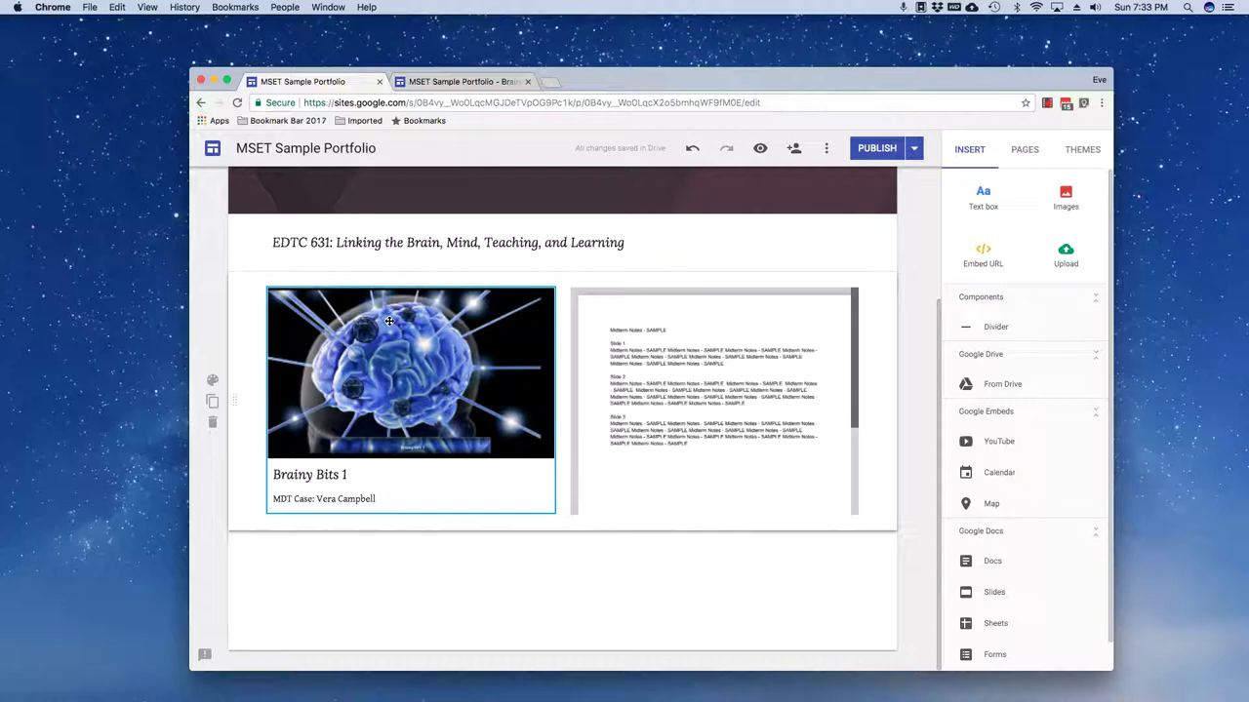
- Move the Brainy Bits 1 embed into its own section below, and place a narrowed new text box beside the Midterm Notes document
left_click_drag(388, 322, 432, 524)
scroll(682, 402, "up", 5)
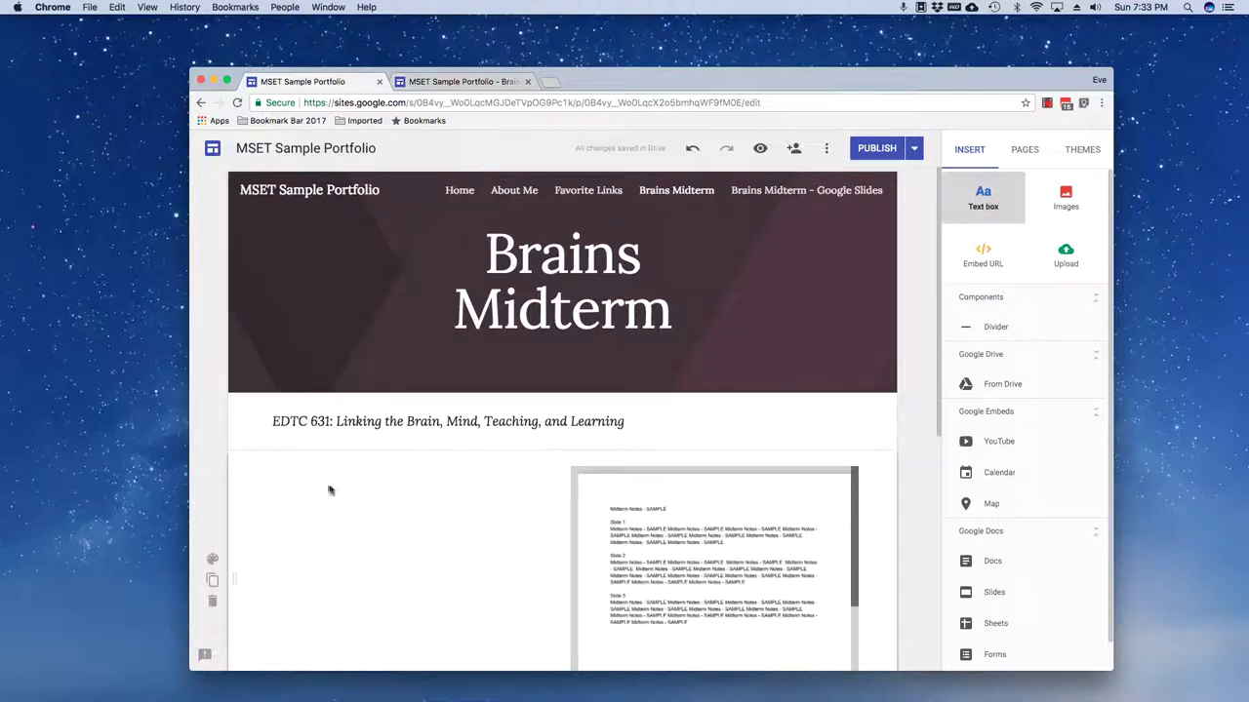
left_click(983, 202)
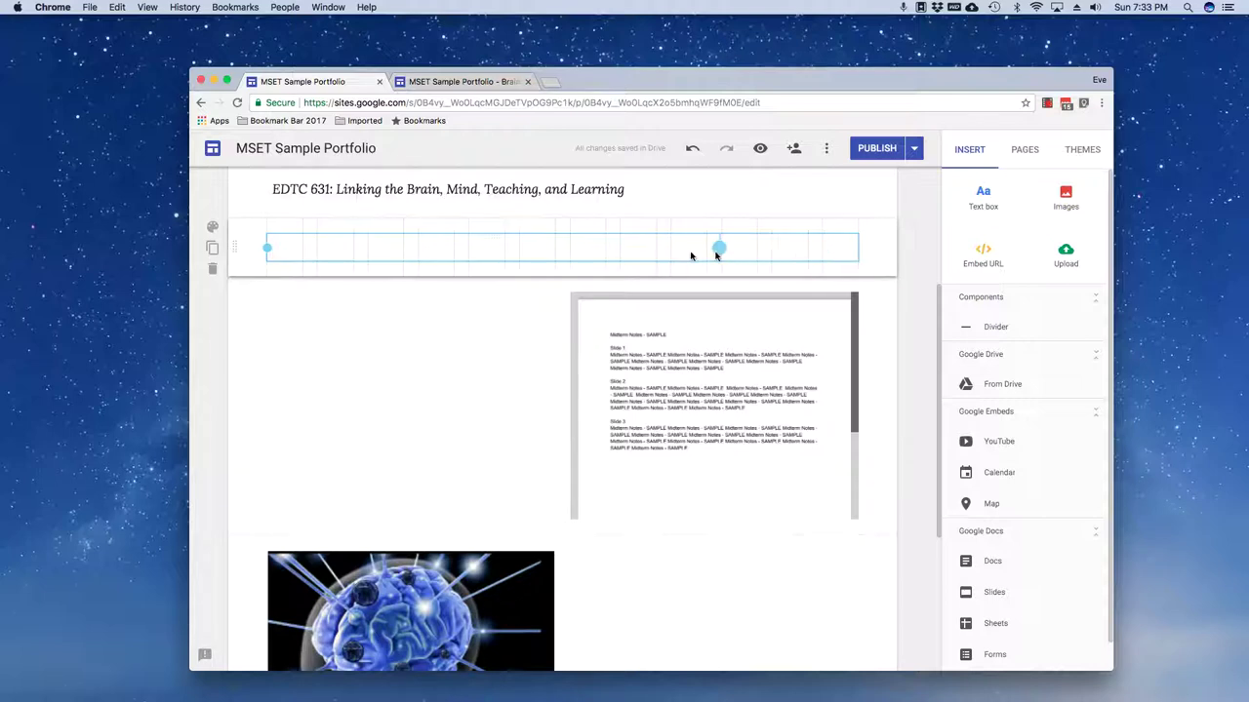
left_click_drag(717, 256, 412, 322)
left_click(454, 259)
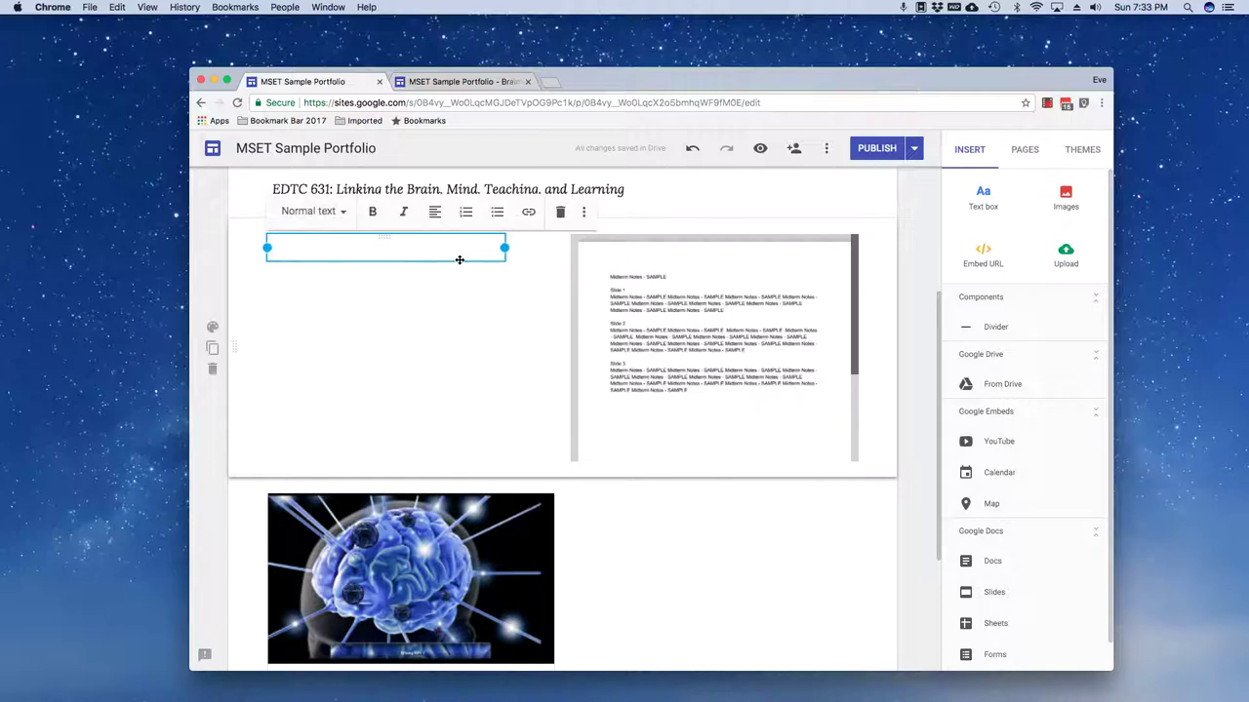
- Enter "Link to Prezi" as a bulleted item in the text box beside the Midterm Notes document
type("Link to Prezi")
left_click(496, 212)
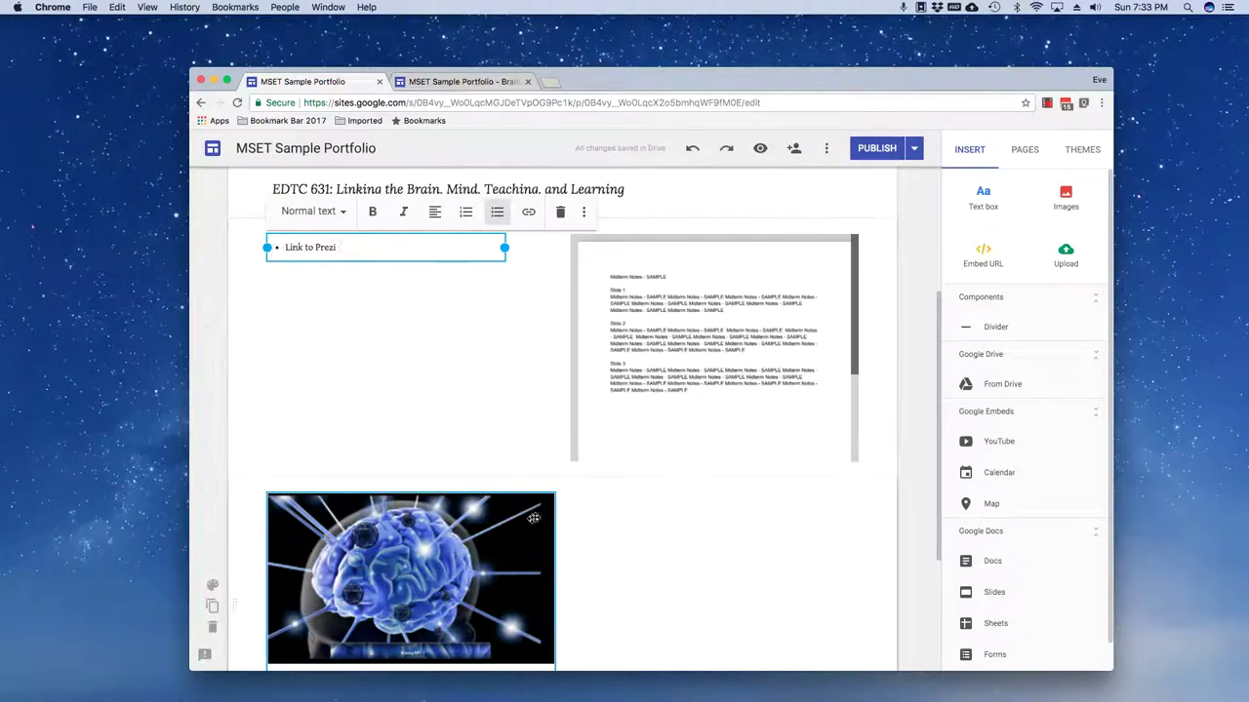
left_click(438, 500)
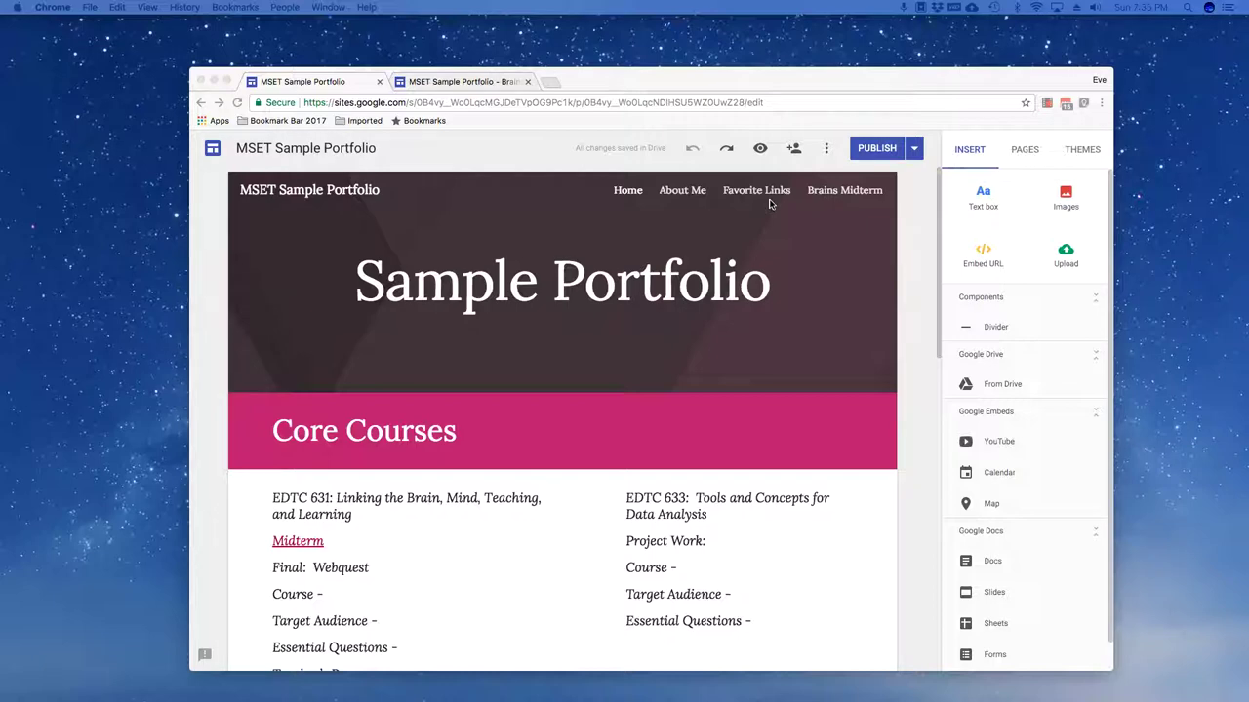
- Look through the site's Home, About Me and Favorite Links pages and return to Home to review the navigation entries
left_click(629, 195)
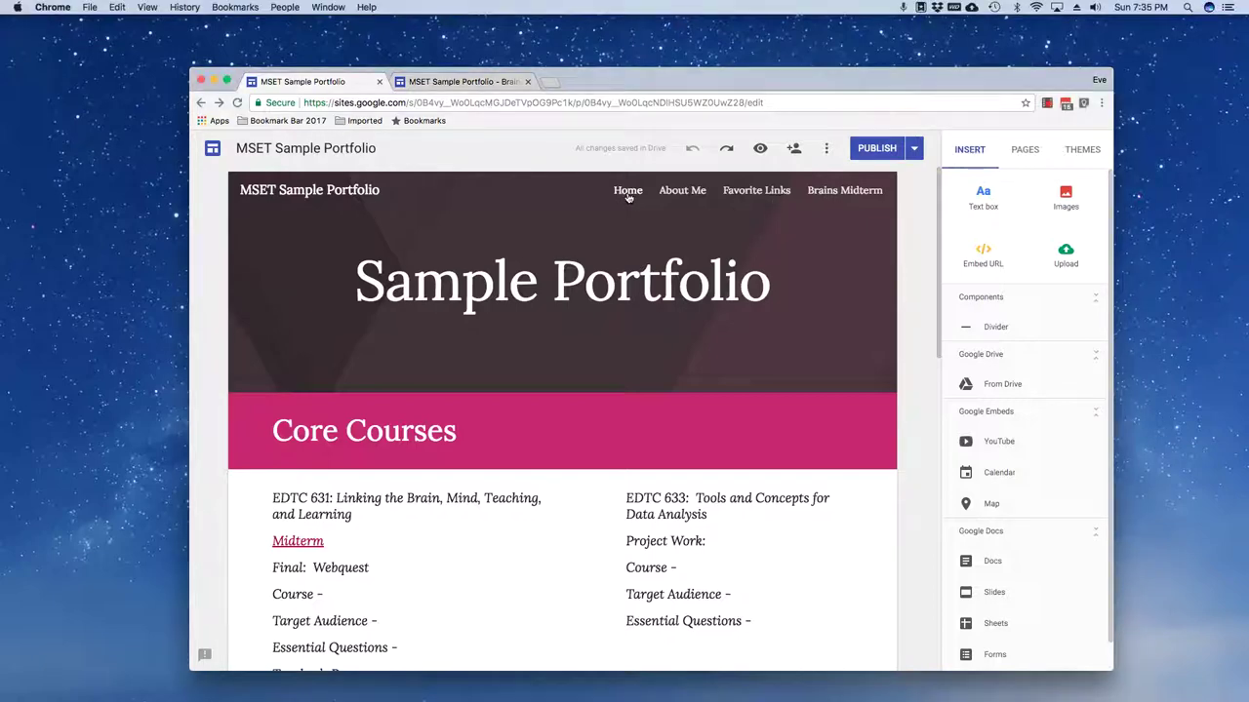
left_click(675, 191)
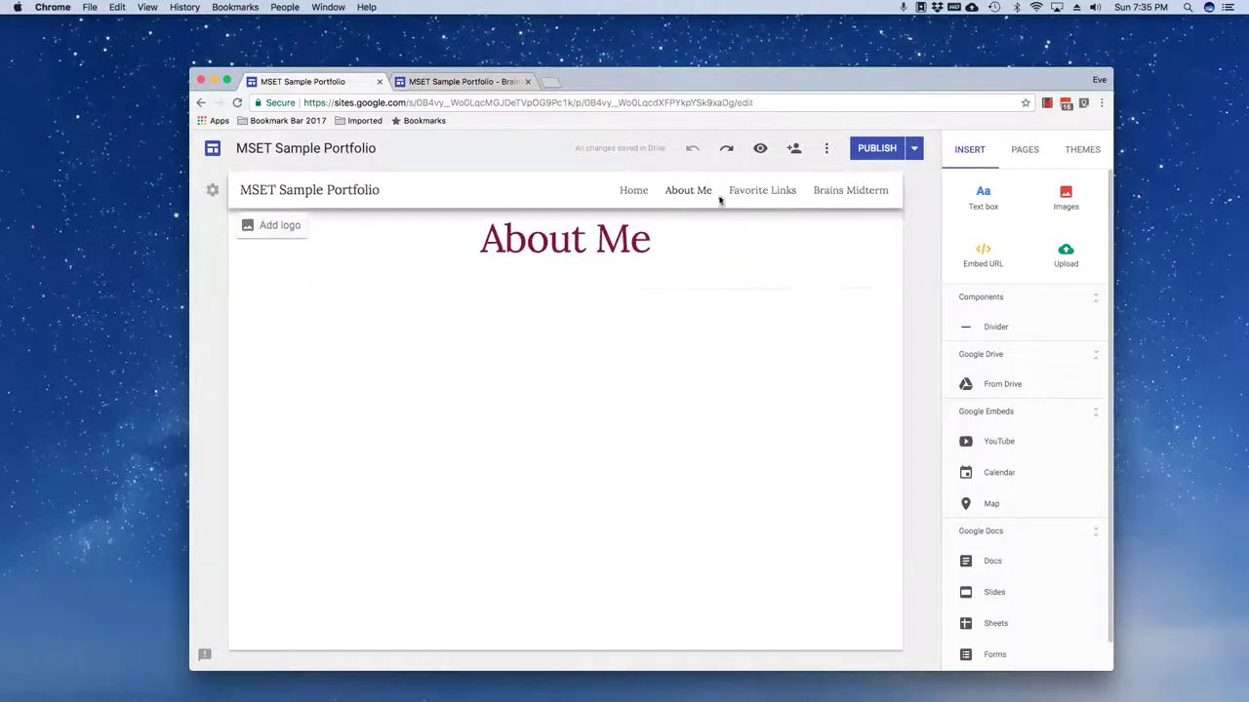
left_click(777, 196)
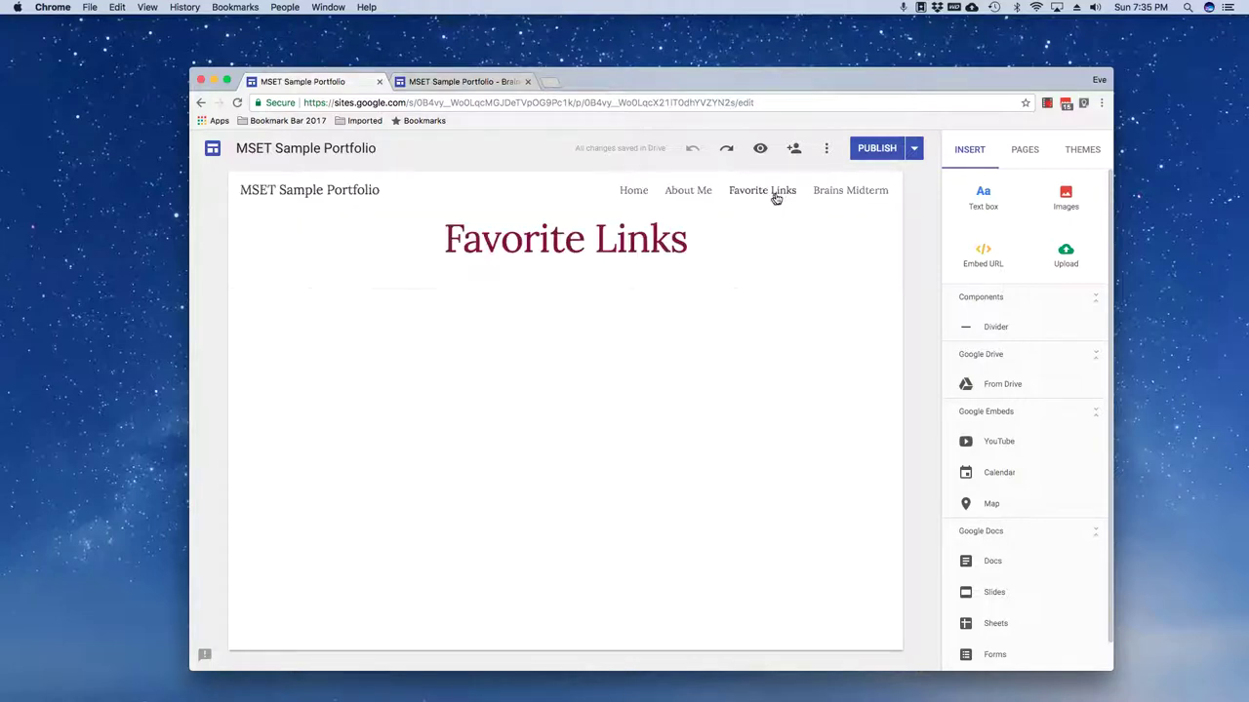
left_click(631, 193)
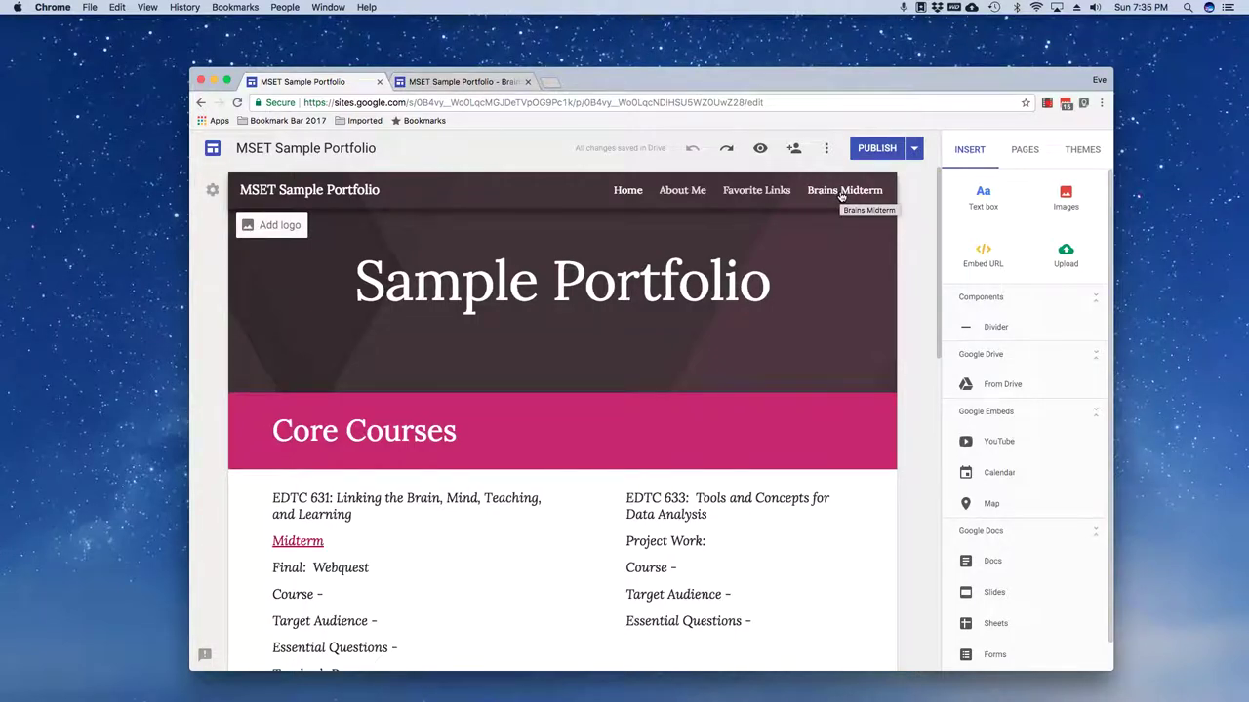
left_click(429, 569)
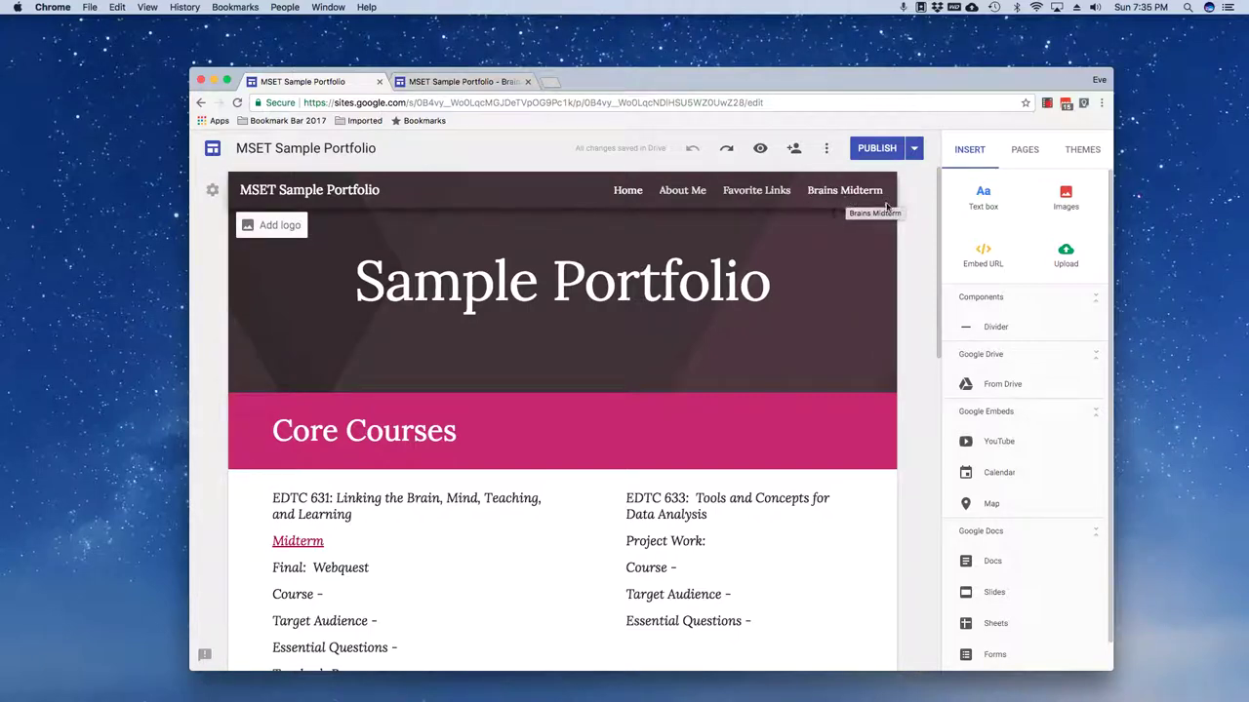
- Hide the Brains Midterm page from the site navigation and publish the site
left_click(1026, 151)
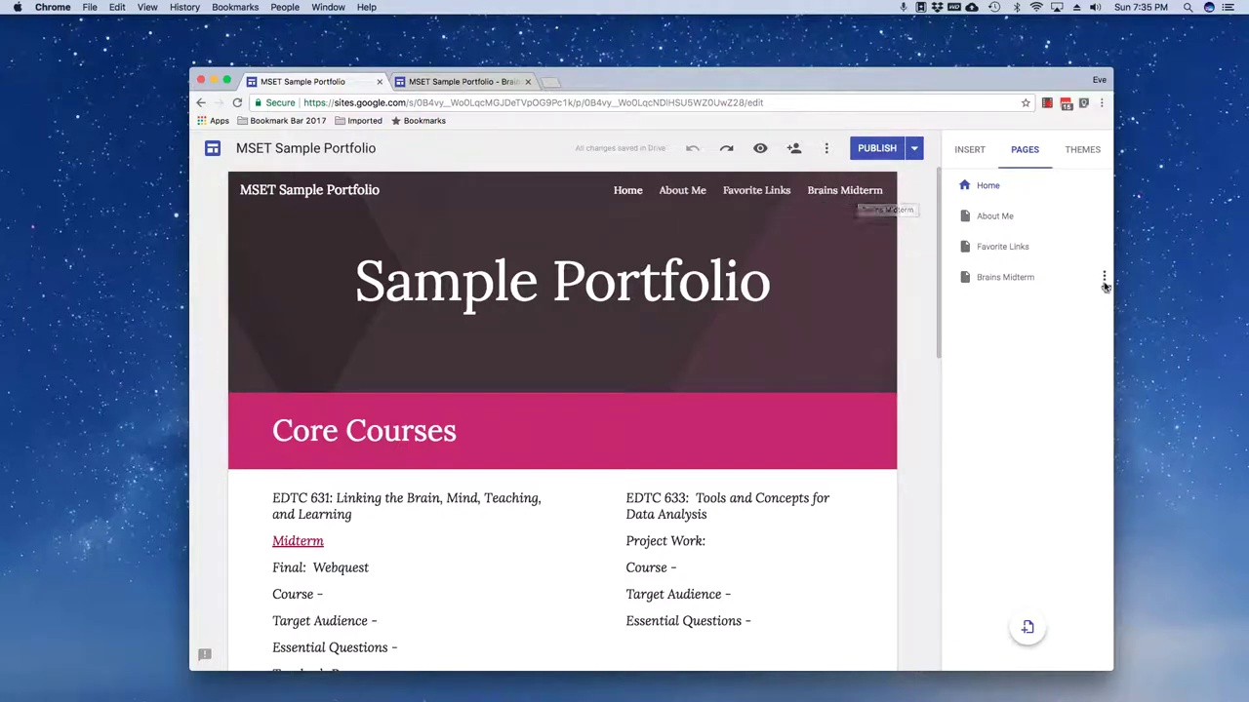
left_click(1105, 280)
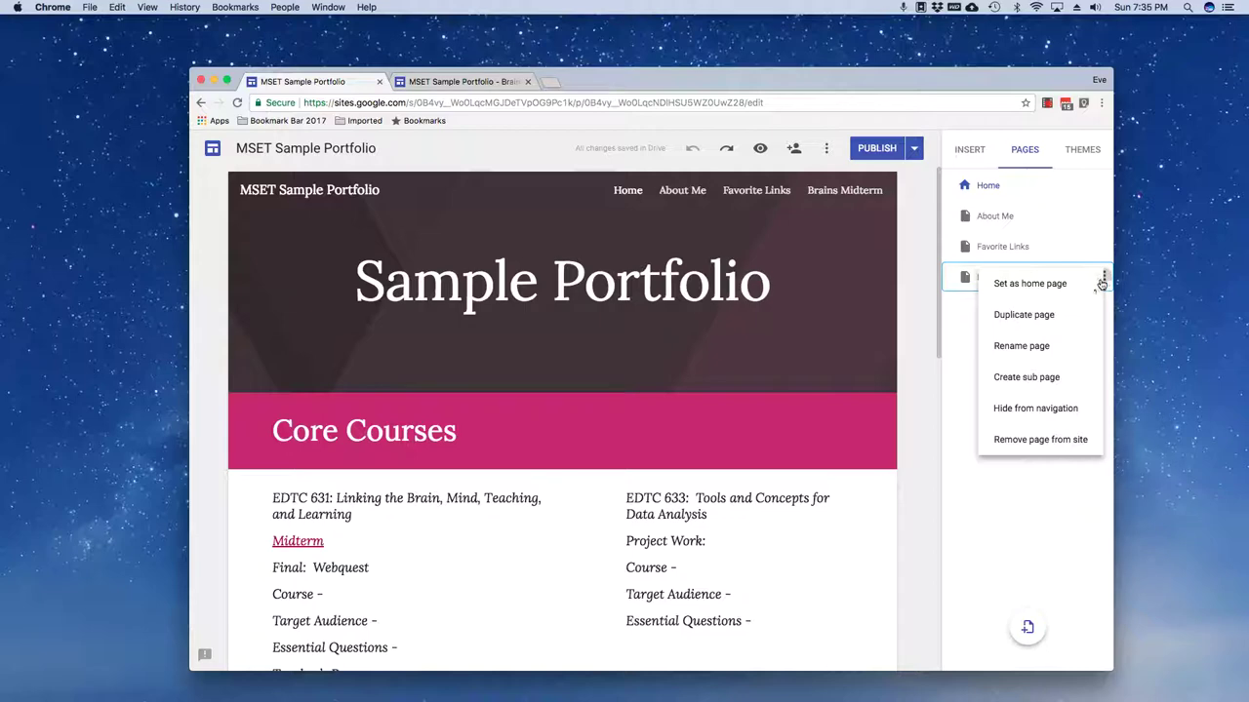
left_click(1041, 409)
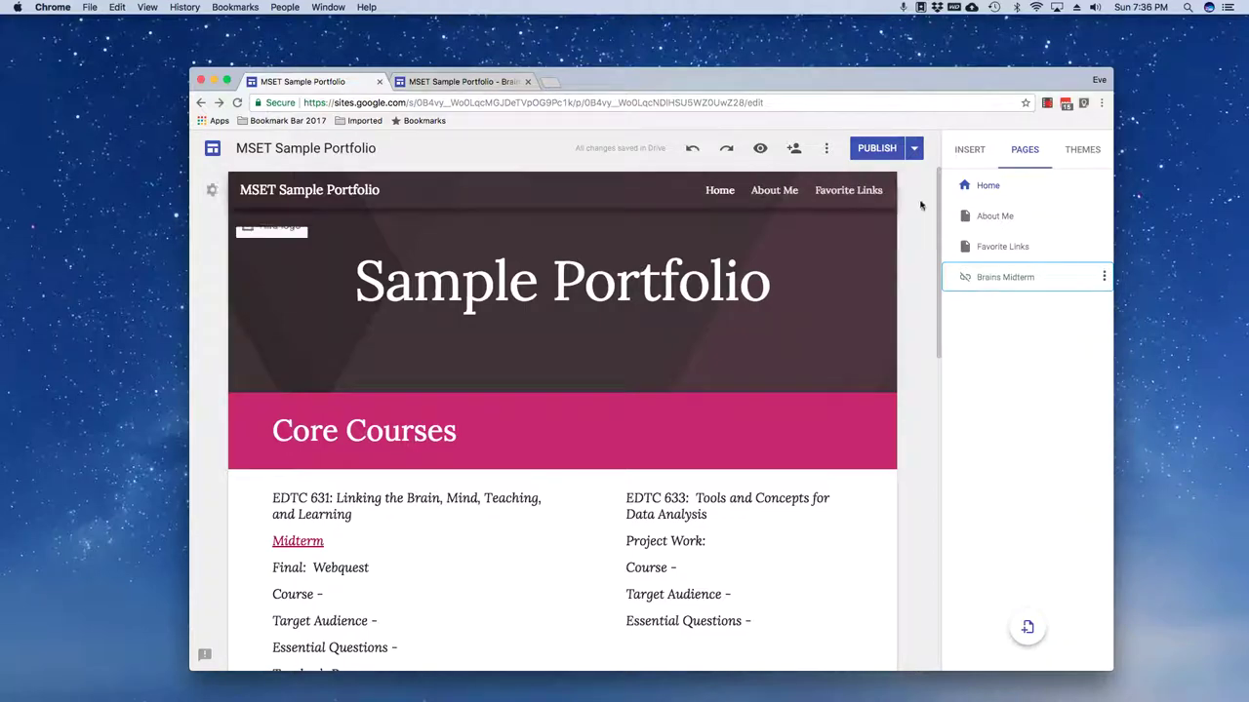
left_click(884, 151)
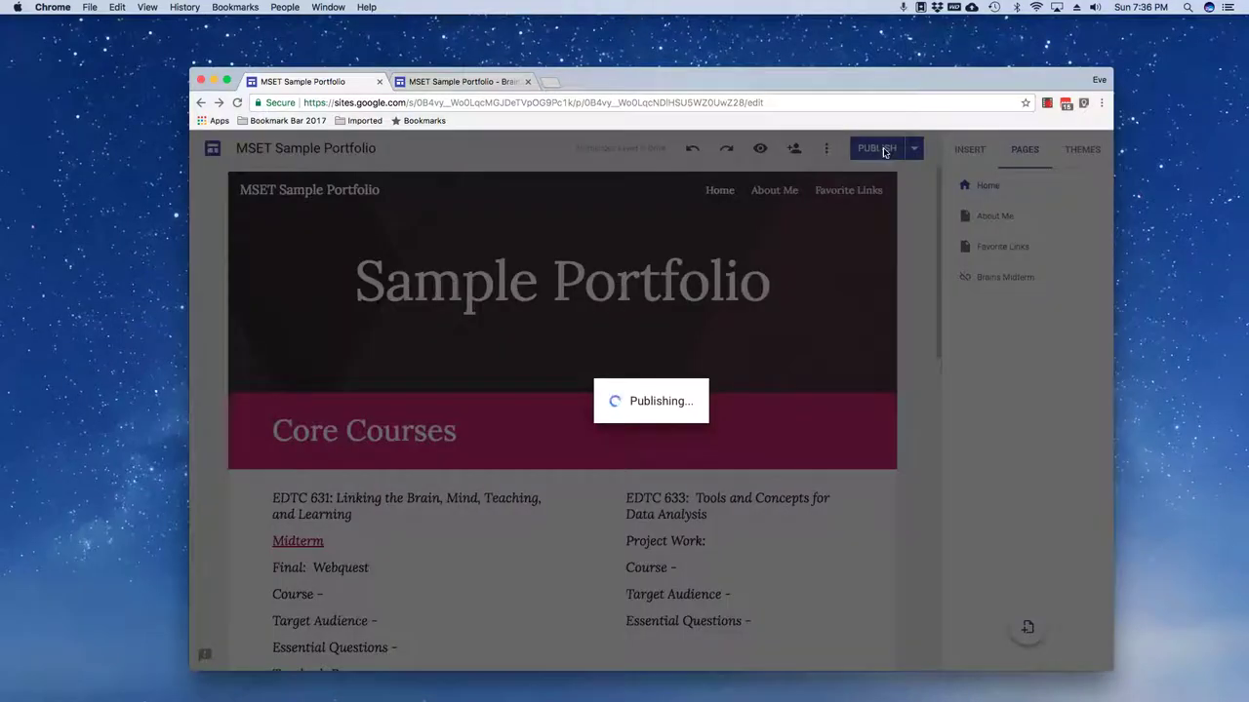